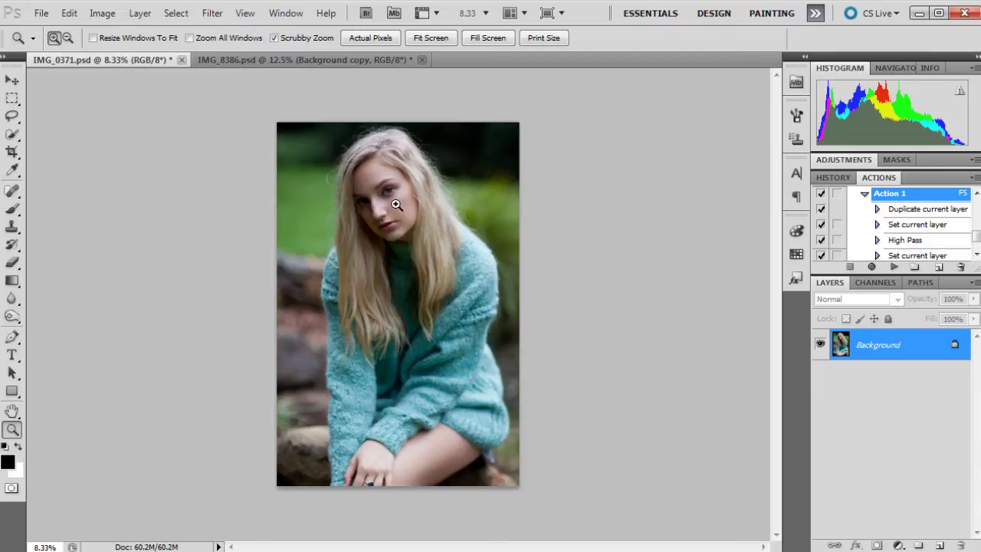
Zoom in to 50% on the blonde's hair and face.
{"action": "left_click", "coordinate": [338, 181]}
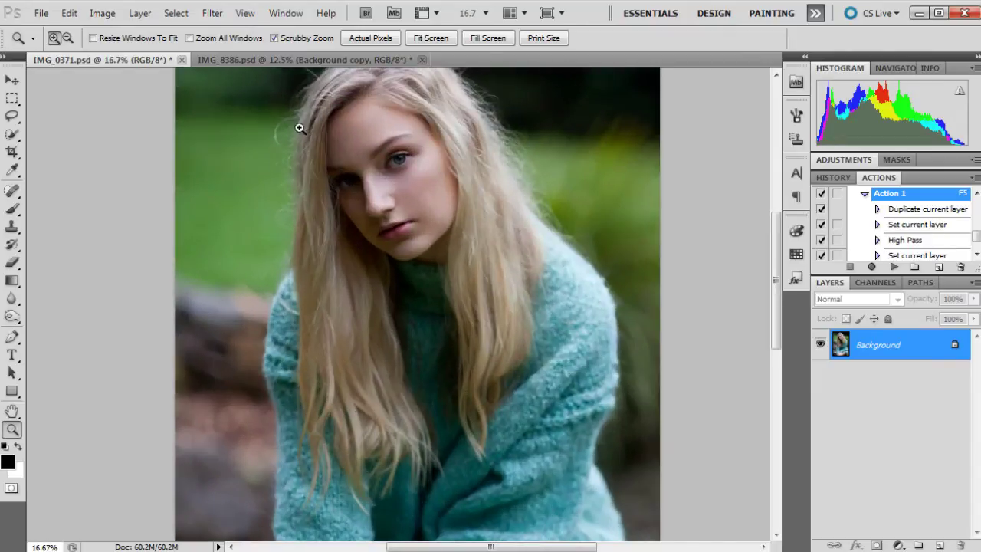
{"action": "left_click", "coordinate": [311, 157]}
{"action": "left_click", "coordinate": [250, 101]}
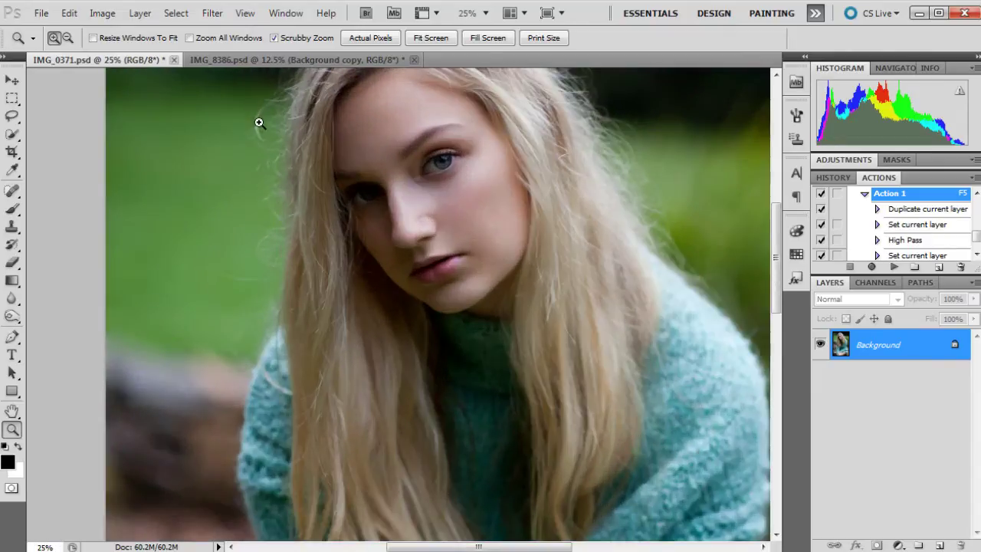
{"action": "left_click", "coordinate": [284, 125]}
{"action": "left_click", "coordinate": [302, 256]}
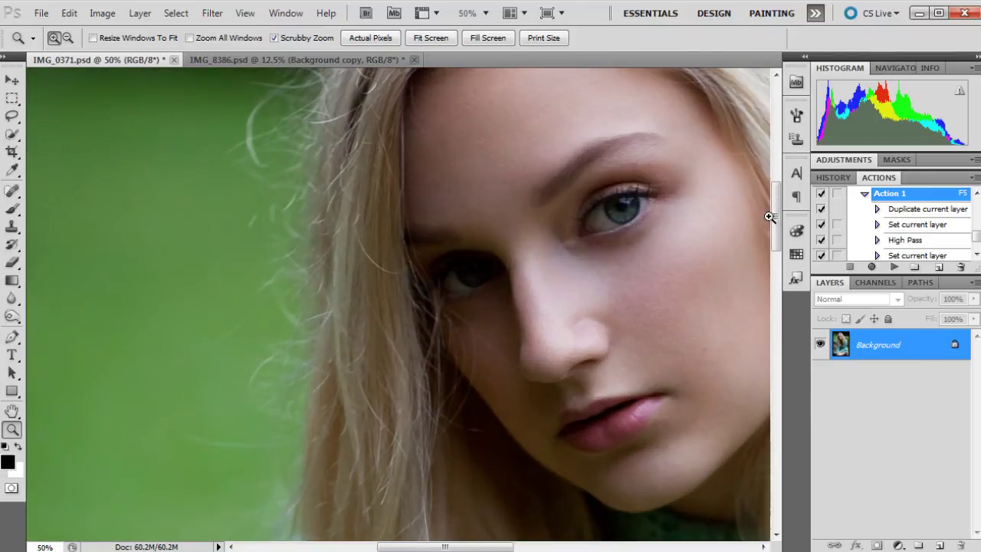
{"action": "left_click_drag", "start_coordinate": [775, 212], "coordinate": [776, 182]}
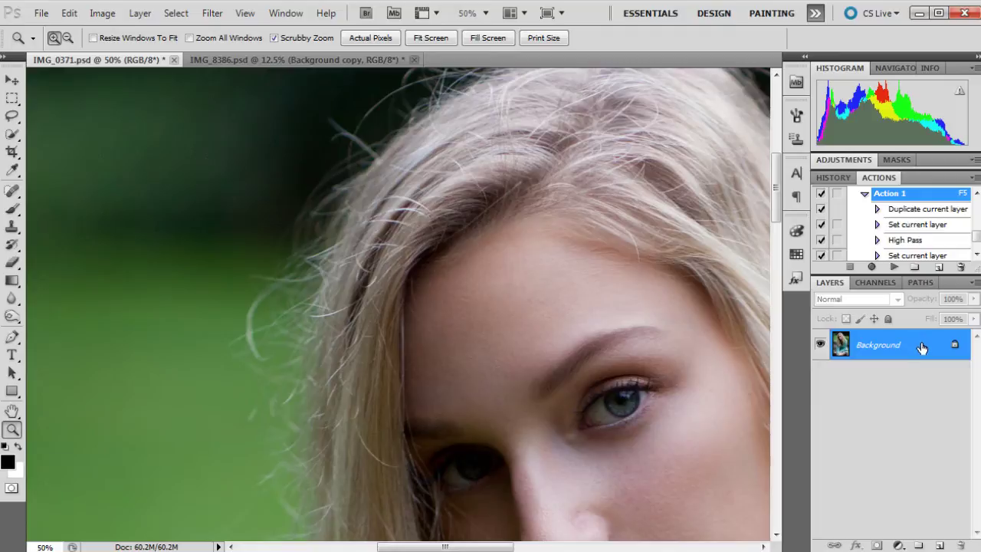
Duplicate the Background layer into a Background copy layer.
{"action": "left_click_drag", "start_coordinate": [919, 346], "coordinate": [950, 546]}
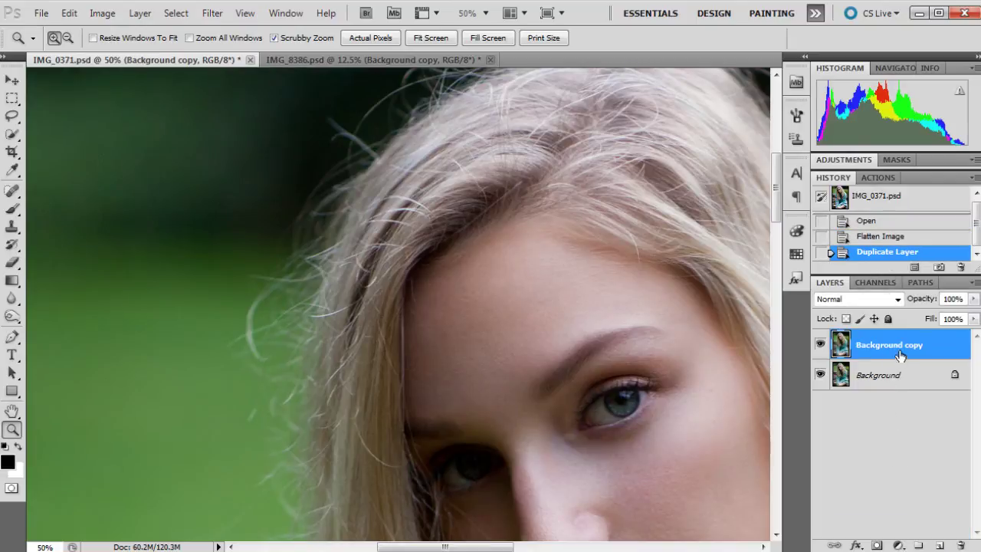
{"action": "scroll", "coordinate": [620, 302], "scroll_direction": "right", "scroll_amount": 2}
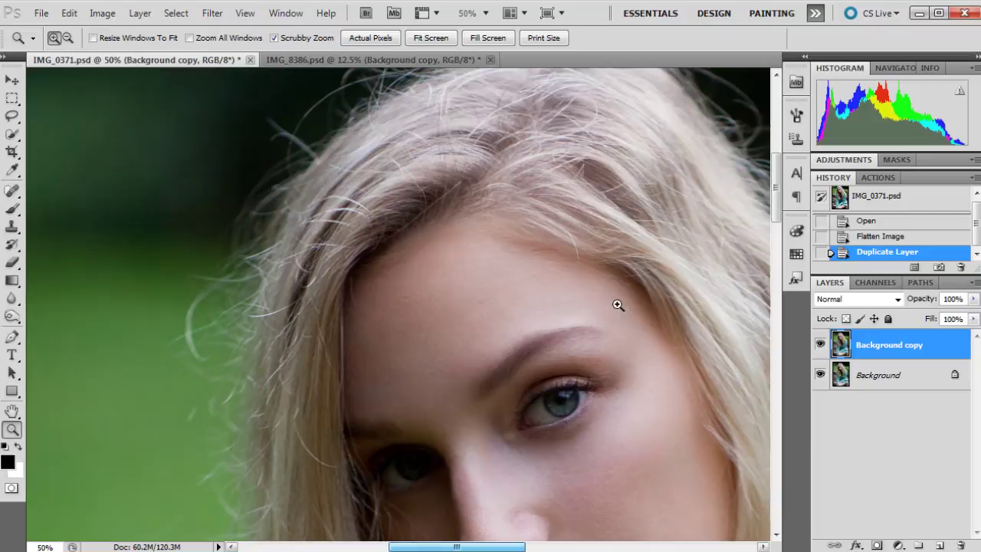
{"action": "scroll", "coordinate": [766, 189], "scroll_direction": "down", "scroll_amount": 4}
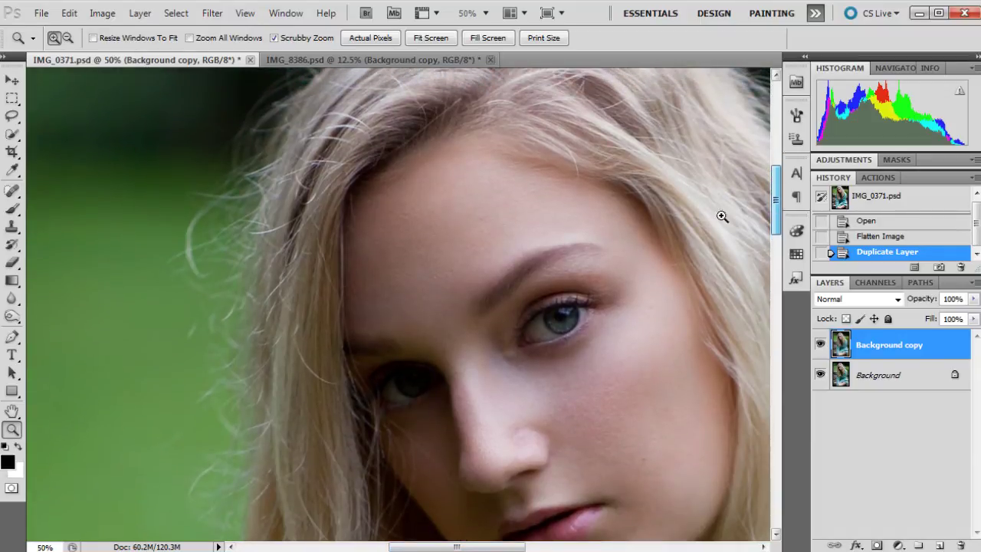
Zoom to 100% on the hair edge and set the Spot Healing Brush to 17 px.
{"action": "left_click", "coordinate": [13, 192]}
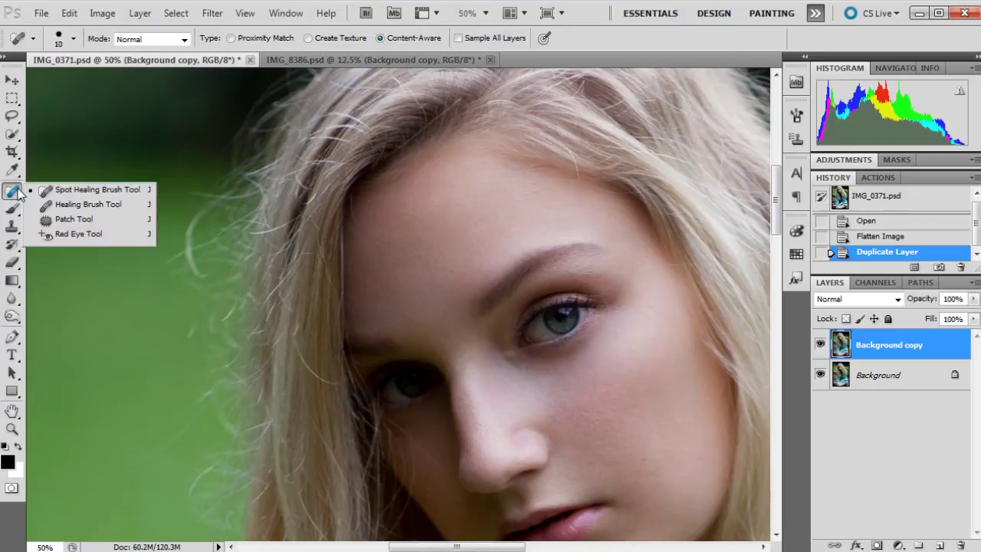
{"action": "left_click", "coordinate": [90, 190]}
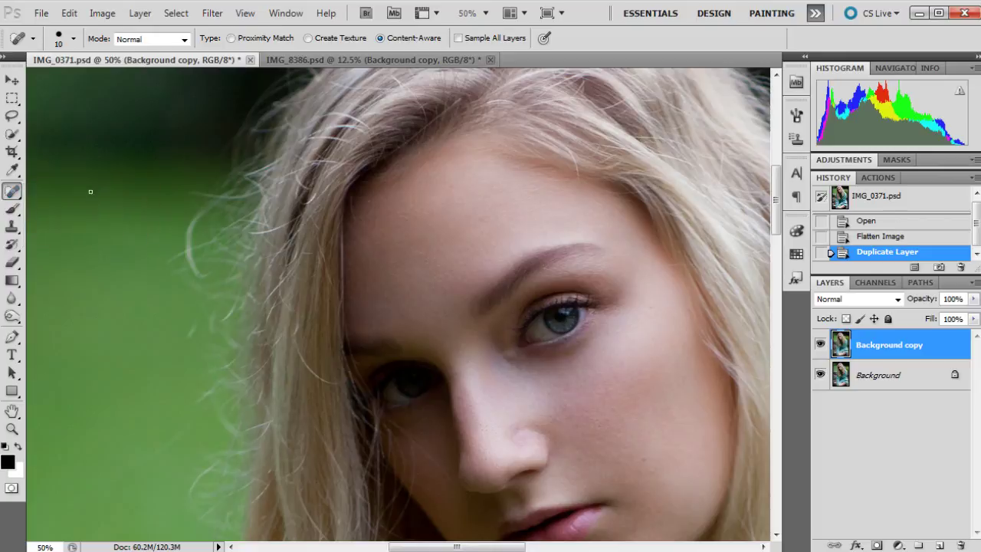
{"action": "left_click", "coordinate": [12, 429]}
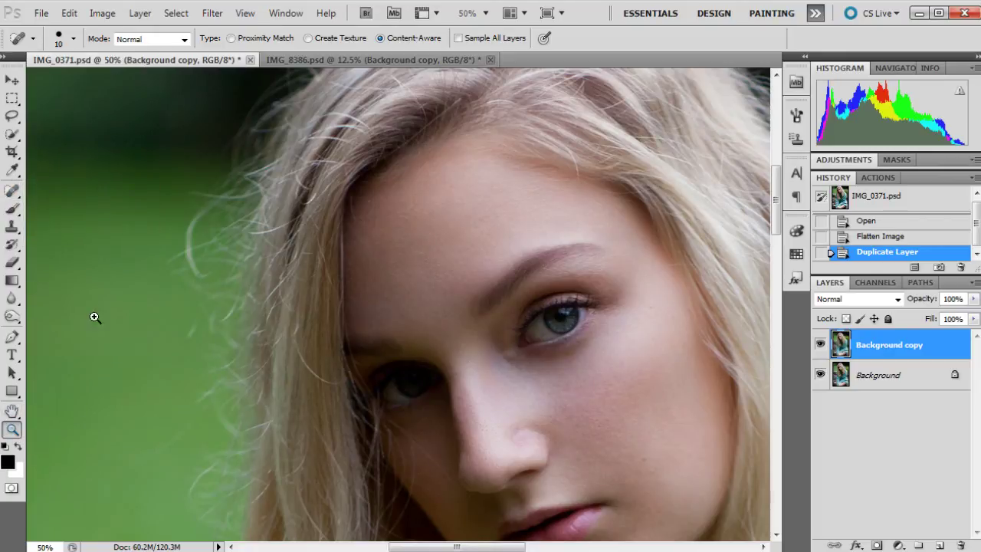
{"action": "left_click", "coordinate": [242, 232]}
{"action": "left_click", "coordinate": [203, 226]}
{"action": "left_click", "coordinate": [12, 191]}
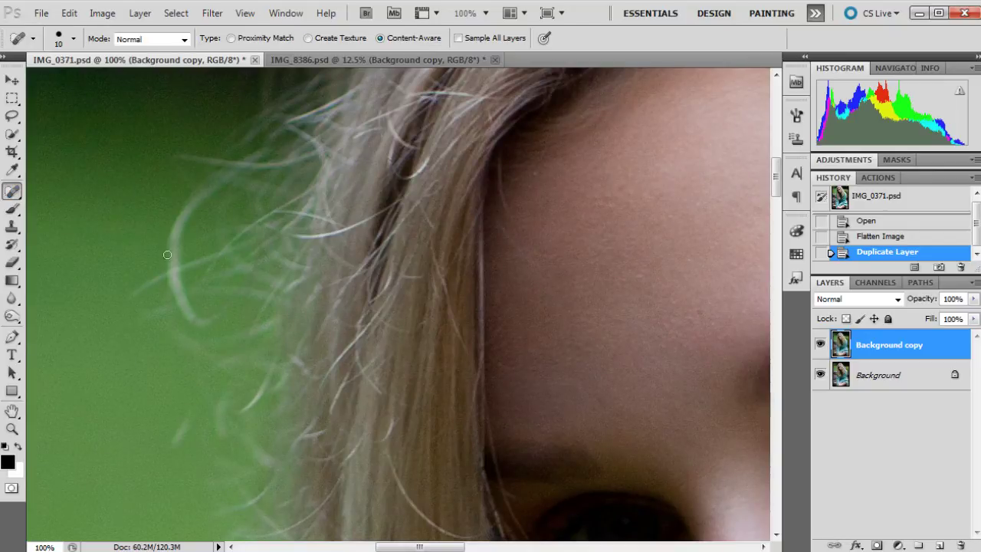
{"action": "left_click", "coordinate": [74, 38]}
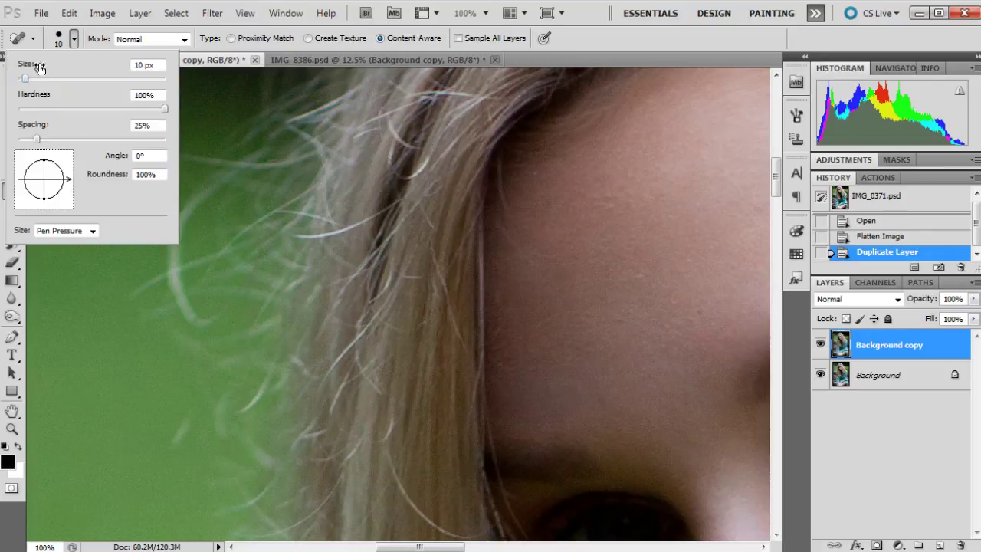
{"action": "left_click_drag", "start_coordinate": [40, 67], "coordinate": [45, 67]}
{"action": "key", "text": "Return"}
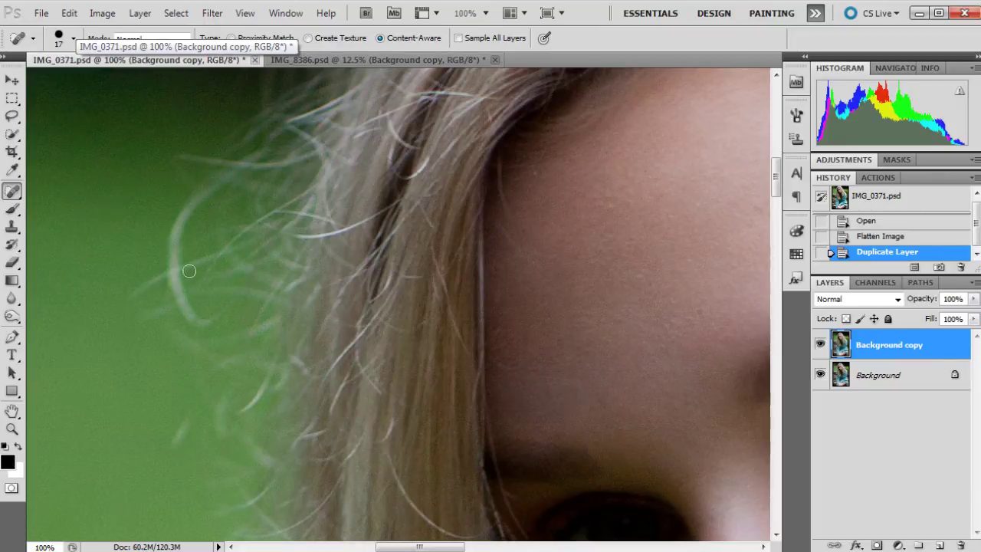
Heal away the curling stray hairs and small fragments over the green background.
{"action": "mouse_move", "coordinate": [218, 311]}
{"action": "left_mouse_down"}
{"action": "mouse_move", "coordinate": [194, 320]}
{"action": "mouse_move", "coordinate": [171, 279]}
{"action": "mouse_move", "coordinate": [179, 217]}
{"action": "mouse_move", "coordinate": [194, 197]}
{"action": "mouse_move", "coordinate": [174, 232]}
{"action": "mouse_move", "coordinate": [175, 273]}
{"action": "mouse_move", "coordinate": [195, 318]}
{"action": "mouse_move", "coordinate": [214, 315]}
{"action": "mouse_move", "coordinate": [172, 270]}
{"action": "mouse_move", "coordinate": [176, 237]}
{"action": "mouse_move", "coordinate": [184, 287]}
{"action": "mouse_move", "coordinate": [172, 248]}
{"action": "left_mouse_up"}
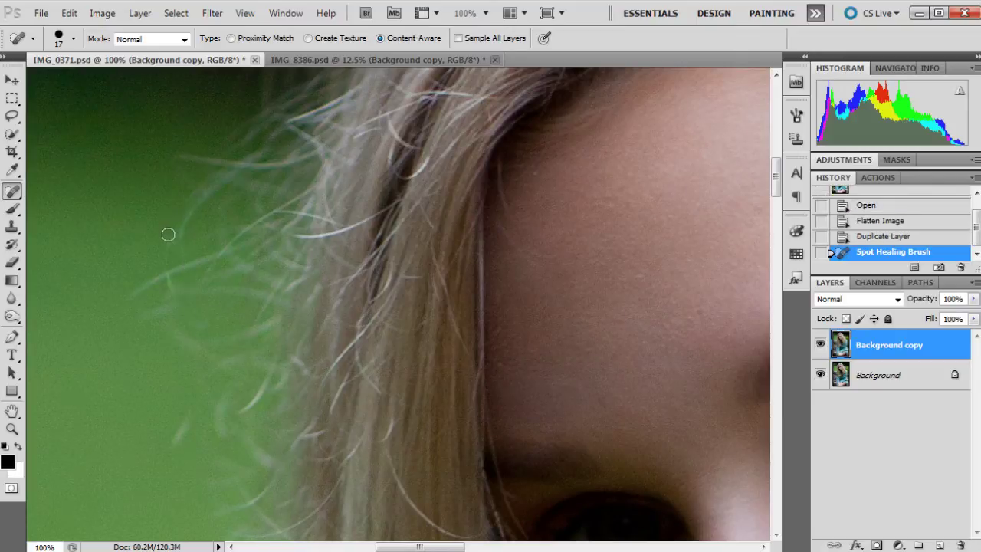
{"action": "mouse_move", "coordinate": [167, 231]}
{"action": "left_mouse_down"}
{"action": "mouse_move", "coordinate": [164, 265]}
{"action": "mouse_move", "coordinate": [197, 202]}
{"action": "mouse_move", "coordinate": [170, 256]}
{"action": "left_mouse_up"}
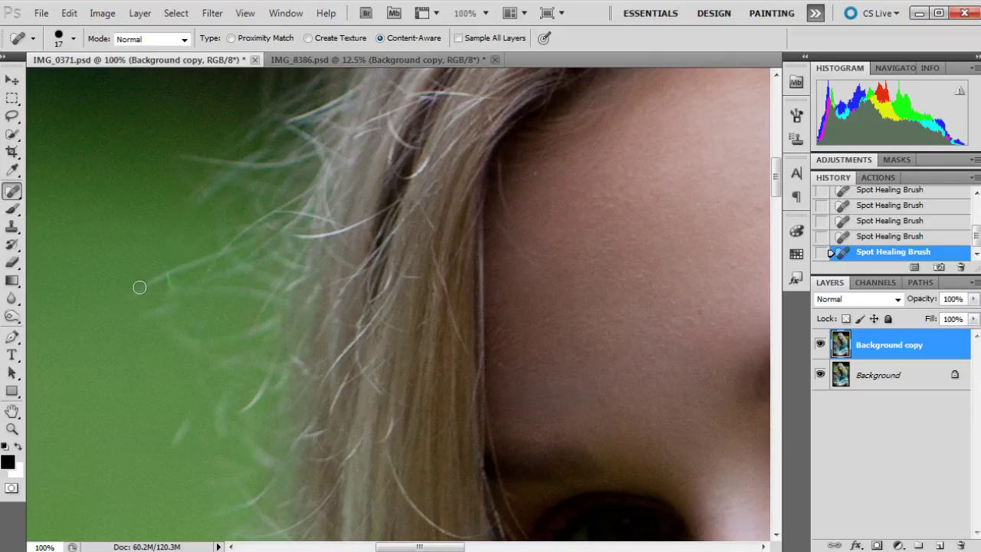
{"action": "mouse_move", "coordinate": [129, 299]}
{"action": "left_mouse_down"}
{"action": "mouse_move", "coordinate": [138, 284]}
{"action": "mouse_move", "coordinate": [217, 253]}
{"action": "left_mouse_up"}
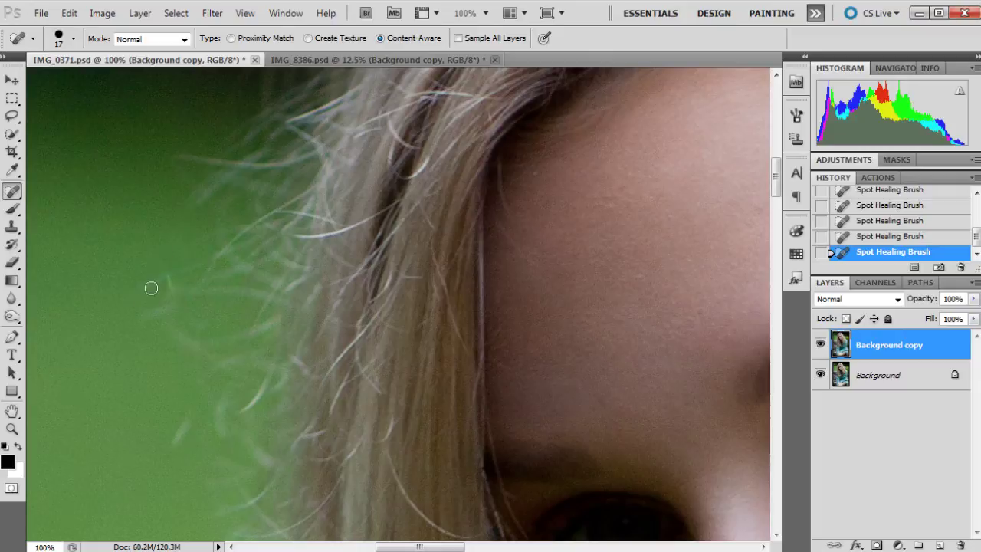
{"action": "mouse_move", "coordinate": [131, 292]}
{"action": "left_mouse_down"}
{"action": "mouse_move", "coordinate": [165, 266]}
{"action": "mouse_move", "coordinate": [182, 300]}
{"action": "left_mouse_up"}
{"action": "left_click", "coordinate": [168, 272]}
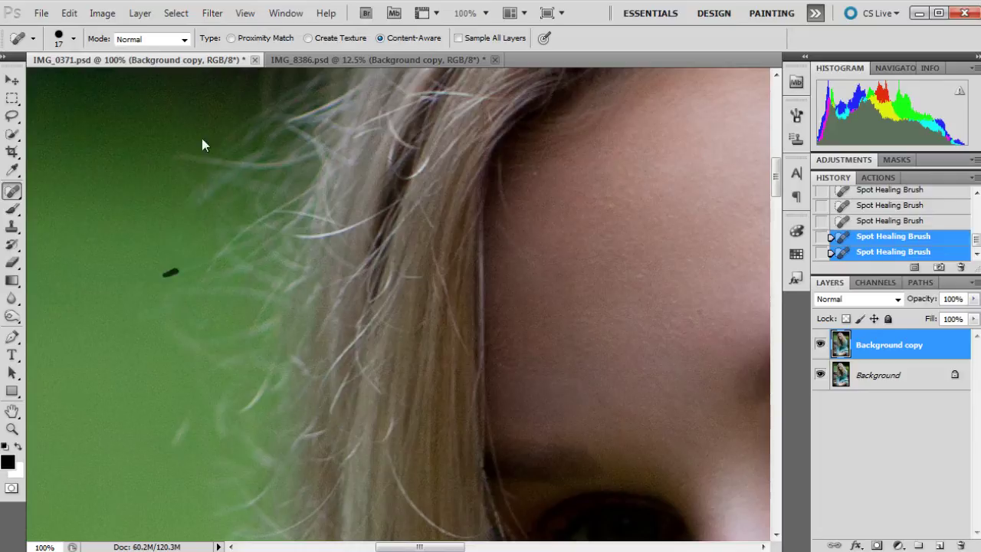
Try a 47 px Clone Stamp sampled from clean green over the hairs, then undo it.
{"action": "left_click", "coordinate": [12, 228]}
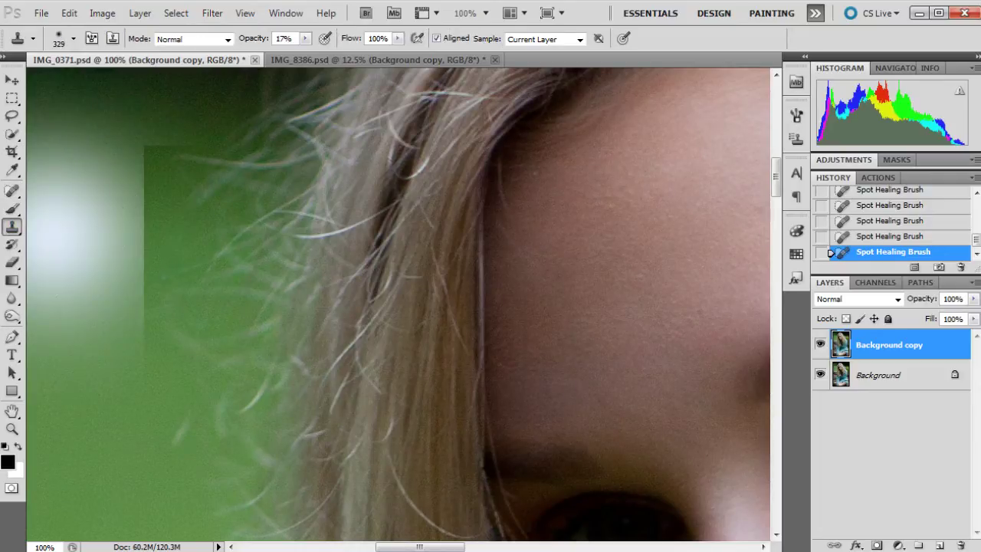
{"action": "left_click", "coordinate": [74, 39]}
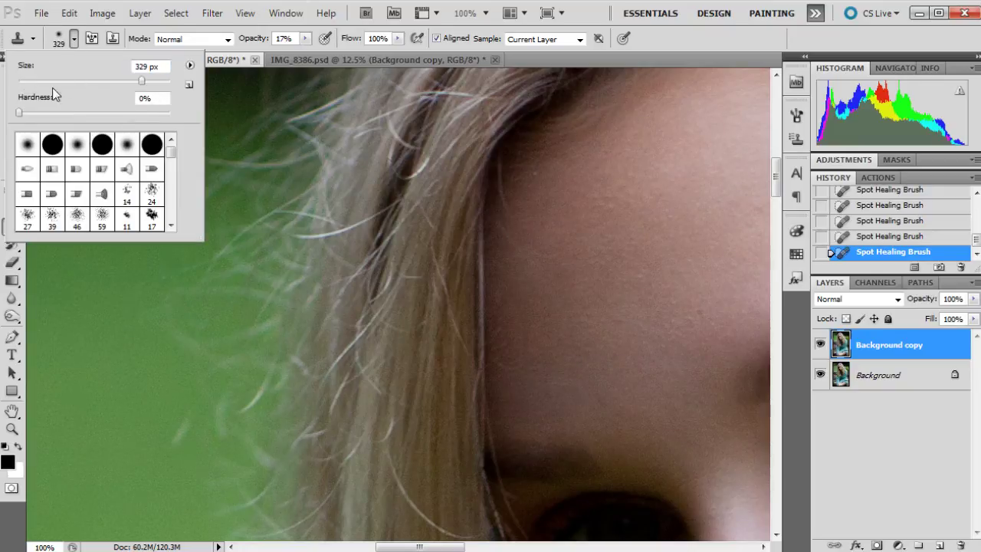
{"action": "left_click", "coordinate": [54, 81]}
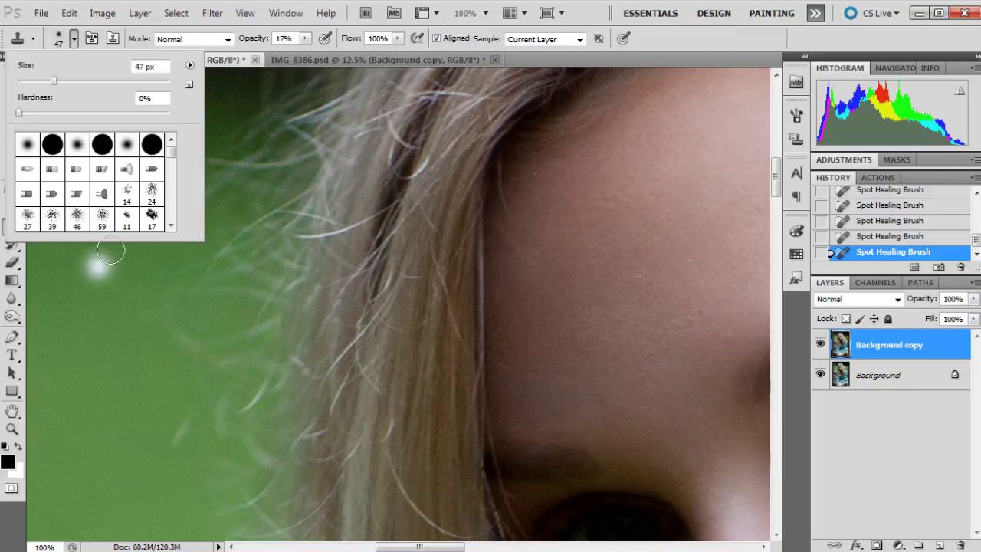
{"action": "left_click", "coordinate": [86, 255]}
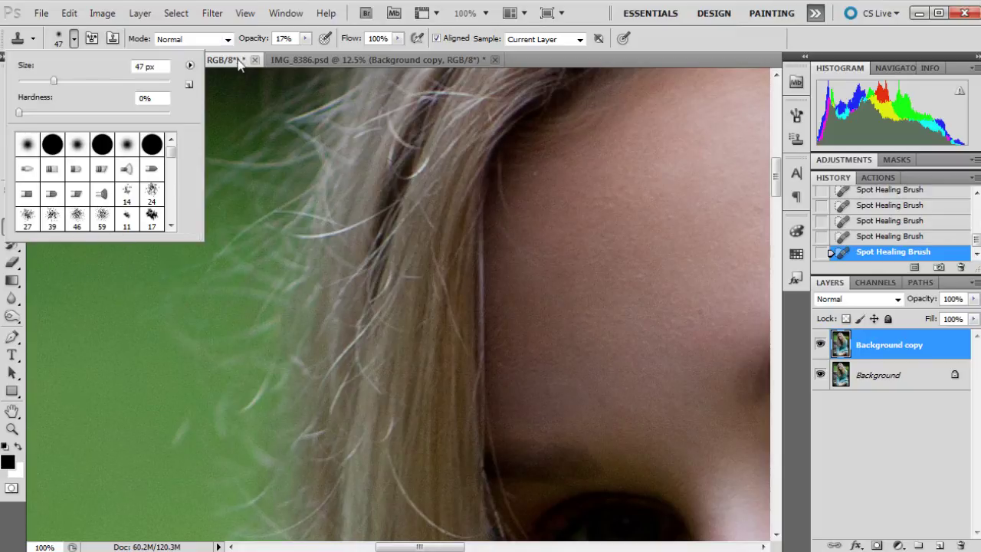
{"action": "left_click", "coordinate": [237, 62]}
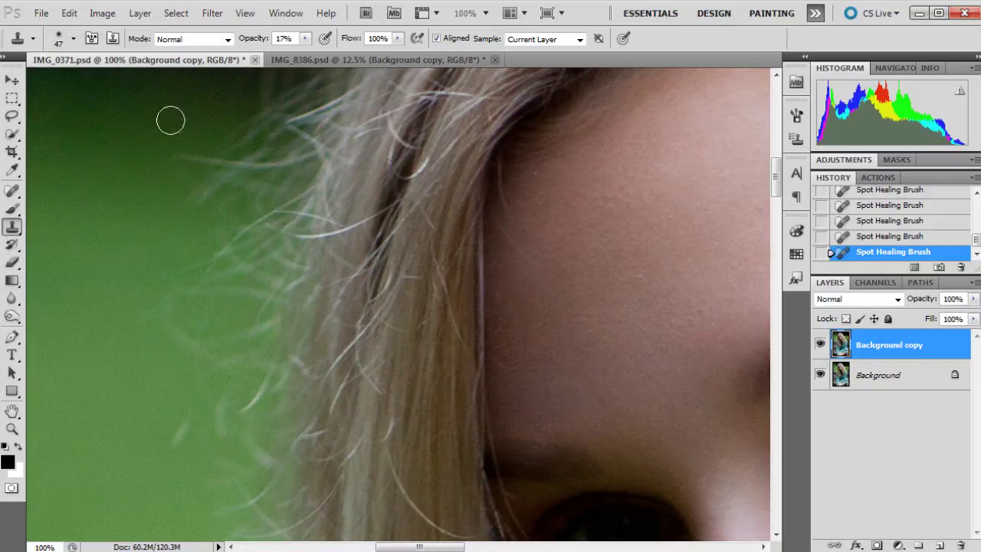
{"action": "left_click", "coordinate": [101, 198], "text": "alt"}
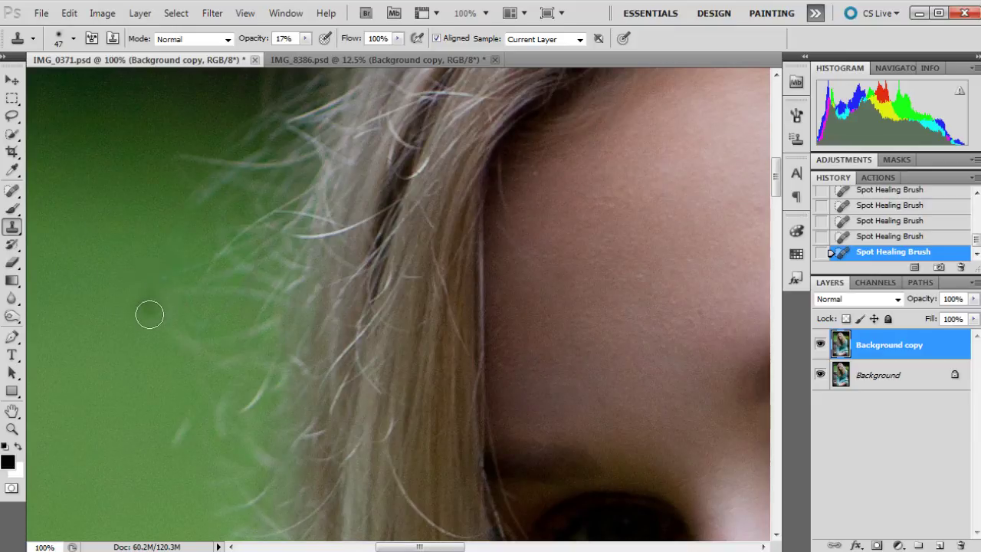
{"action": "mouse_move", "coordinate": [182, 274]}
{"action": "left_mouse_down"}
{"action": "mouse_move", "coordinate": [172, 292]}
{"action": "mouse_move", "coordinate": [199, 284]}
{"action": "mouse_move", "coordinate": [191, 300]}
{"action": "mouse_move", "coordinate": [154, 316]}
{"action": "mouse_move", "coordinate": [177, 342]}
{"action": "mouse_move", "coordinate": [146, 313]}
{"action": "mouse_move", "coordinate": [158, 267]}
{"action": "mouse_move", "coordinate": [186, 232]}
{"action": "mouse_move", "coordinate": [177, 207]}
{"action": "left_mouse_up"}
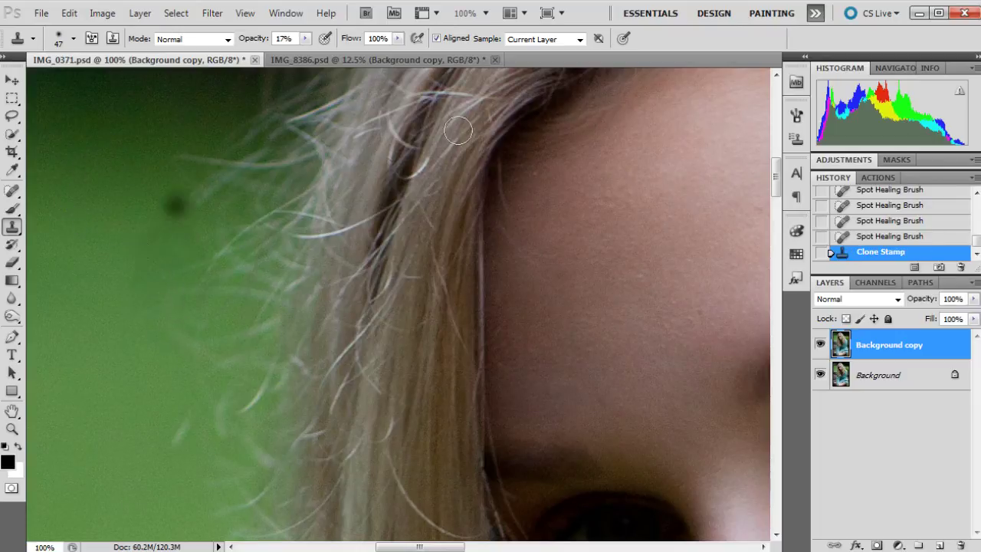
{"action": "left_click", "coordinate": [881, 237]}
Retry the clone stroke at 9% opacity and undo it as well.
{"action": "left_click", "coordinate": [305, 39]}
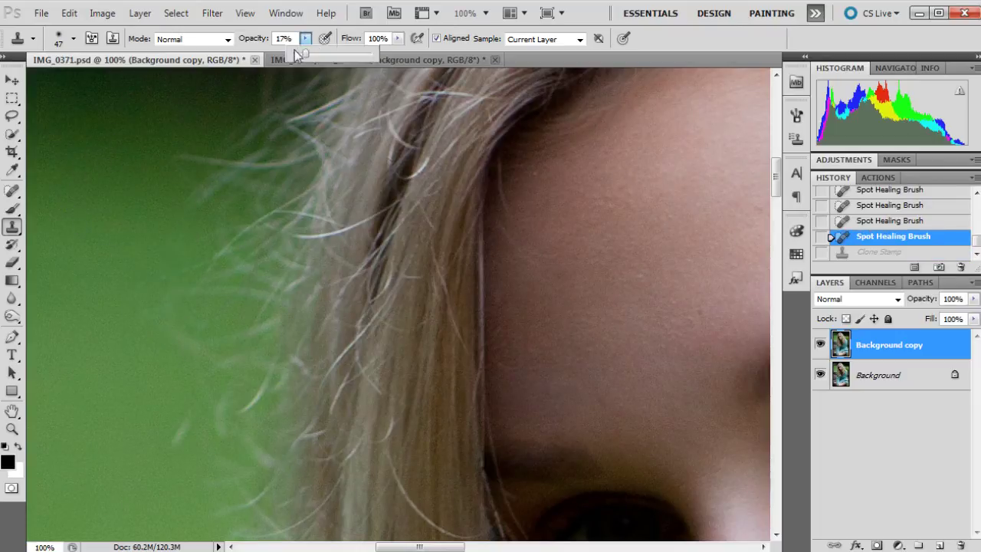
{"action": "left_click_drag", "start_coordinate": [303, 55], "coordinate": [297, 56]}
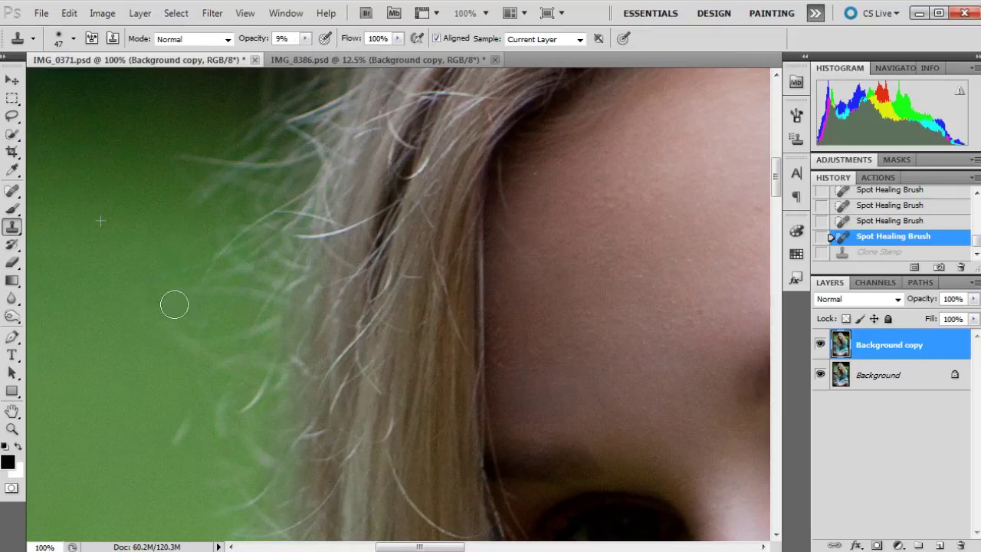
{"action": "mouse_move", "coordinate": [182, 327]}
{"action": "left_mouse_down"}
{"action": "mouse_move", "coordinate": [179, 337]}
{"action": "mouse_move", "coordinate": [171, 287]}
{"action": "mouse_move", "coordinate": [188, 261]}
{"action": "mouse_move", "coordinate": [149, 286]}
{"action": "mouse_move", "coordinate": [199, 376]}
{"action": "left_mouse_up"}
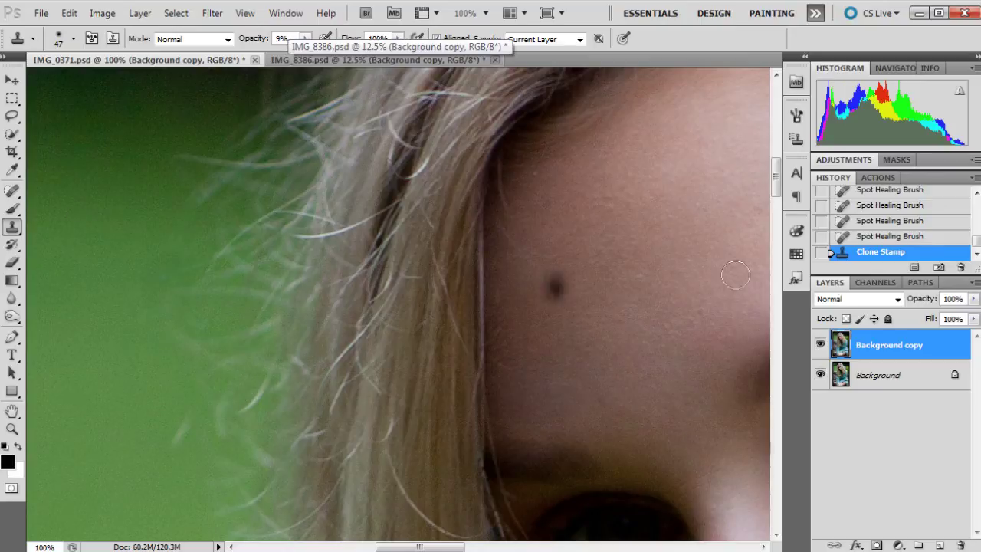
{"action": "left_click", "coordinate": [885, 237]}
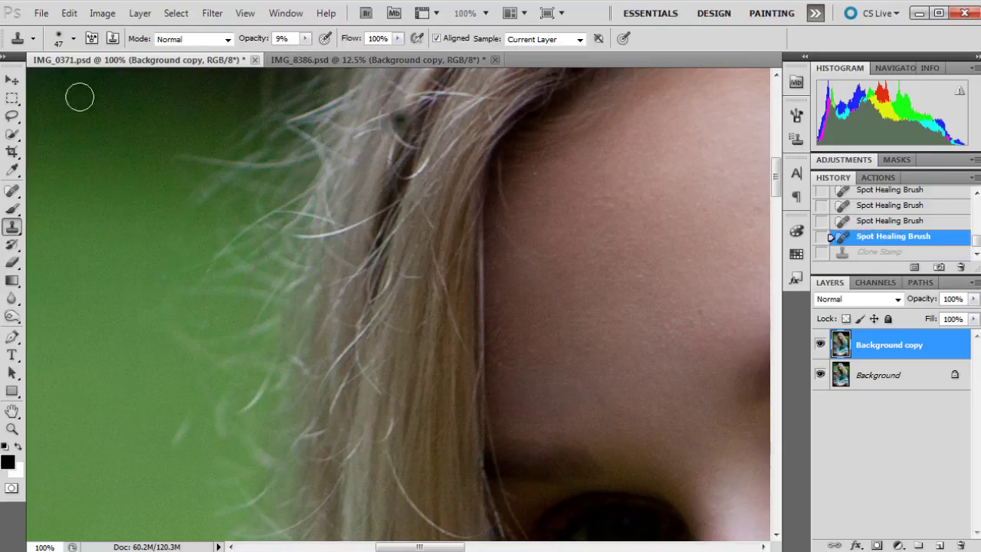
Set the Clone Stamp brush to 59 px at 6% opacity.
{"action": "left_click", "coordinate": [74, 38]}
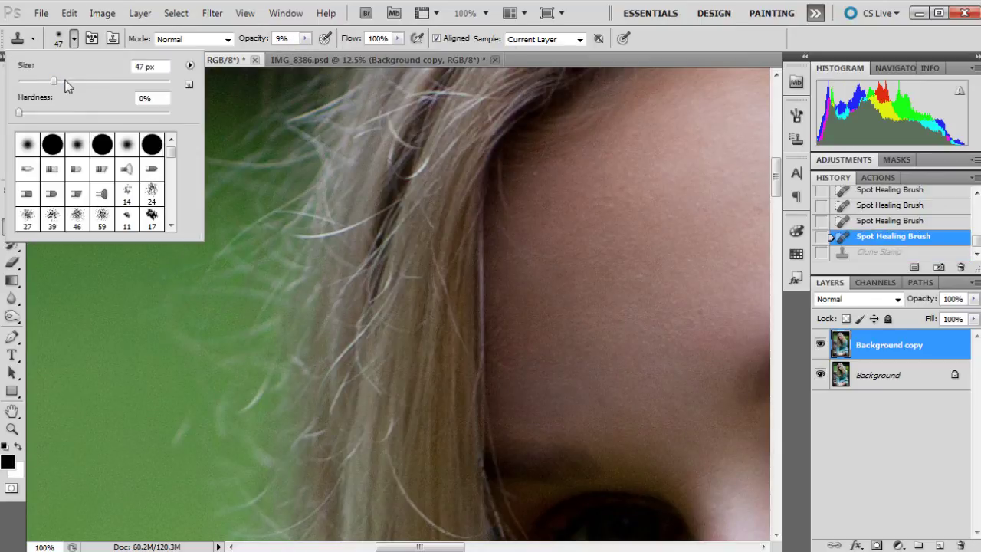
{"action": "left_click", "coordinate": [68, 86]}
{"action": "left_click", "coordinate": [69, 42]}
{"action": "left_click", "coordinate": [305, 39]}
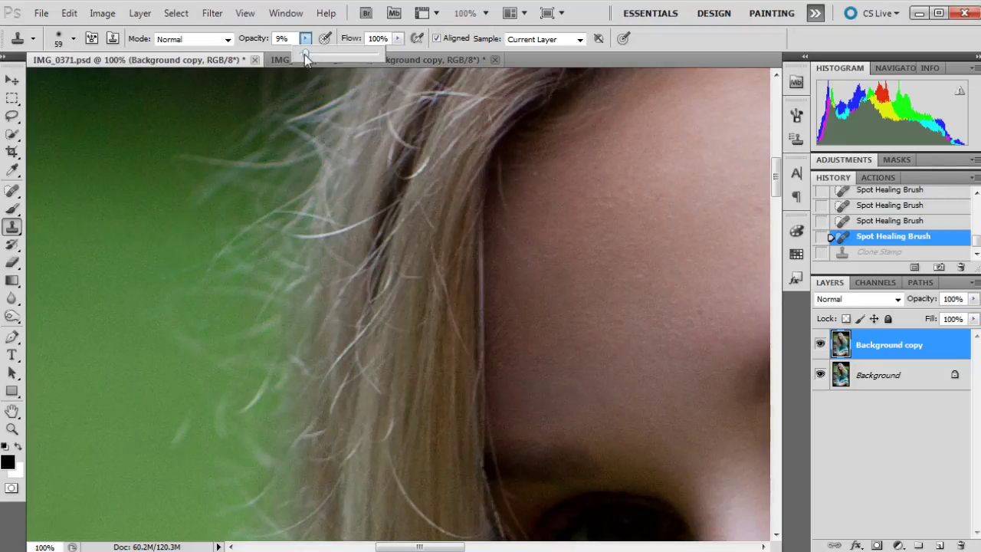
{"action": "left_click_drag", "start_coordinate": [302, 51], "coordinate": [300, 51]}
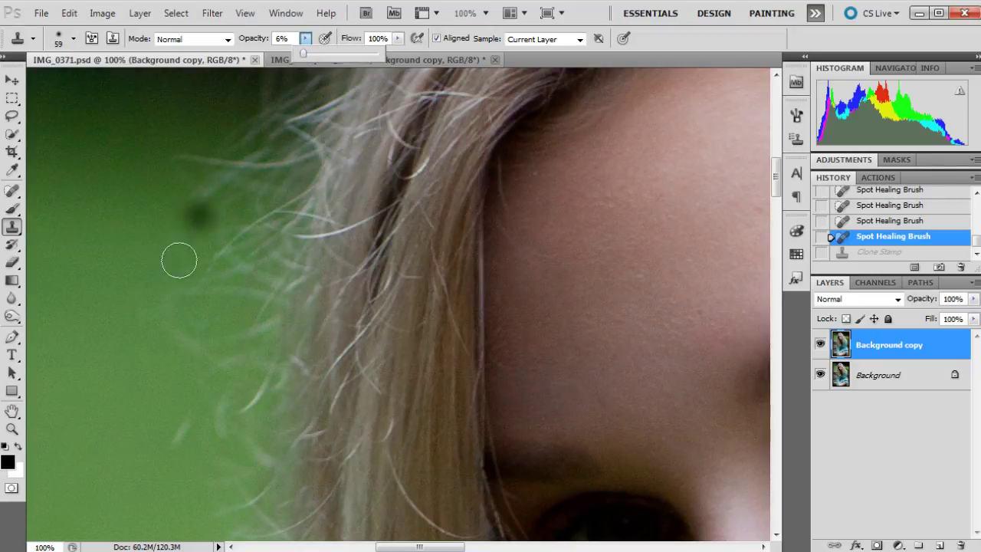
Clone faint green over the flyaway hairs, resampling a clean green area.
{"action": "mouse_move", "coordinate": [150, 293]}
{"action": "left_mouse_down"}
{"action": "mouse_move", "coordinate": [181, 287]}
{"action": "mouse_move", "coordinate": [202, 270]}
{"action": "mouse_move", "coordinate": [172, 279]}
{"action": "left_mouse_up"}
{"action": "left_click", "coordinate": [144, 375], "text": "alt"}
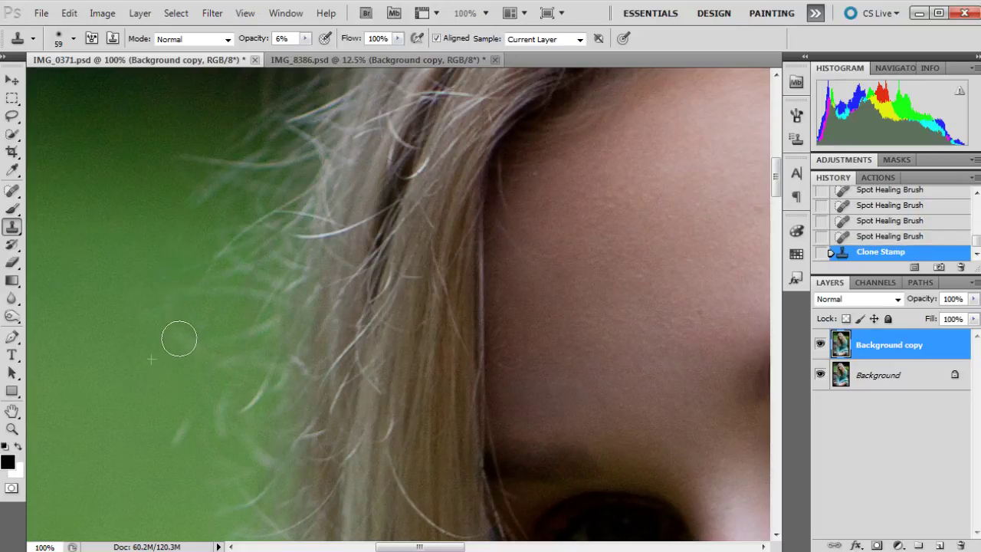
{"action": "mouse_move", "coordinate": [180, 327]}
{"action": "left_mouse_down"}
{"action": "mouse_move", "coordinate": [156, 321]}
{"action": "mouse_move", "coordinate": [164, 303]}
{"action": "mouse_move", "coordinate": [182, 295]}
{"action": "mouse_move", "coordinate": [156, 277]}
{"action": "mouse_move", "coordinate": [141, 304]}
{"action": "mouse_move", "coordinate": [168, 274]}
{"action": "left_mouse_up"}
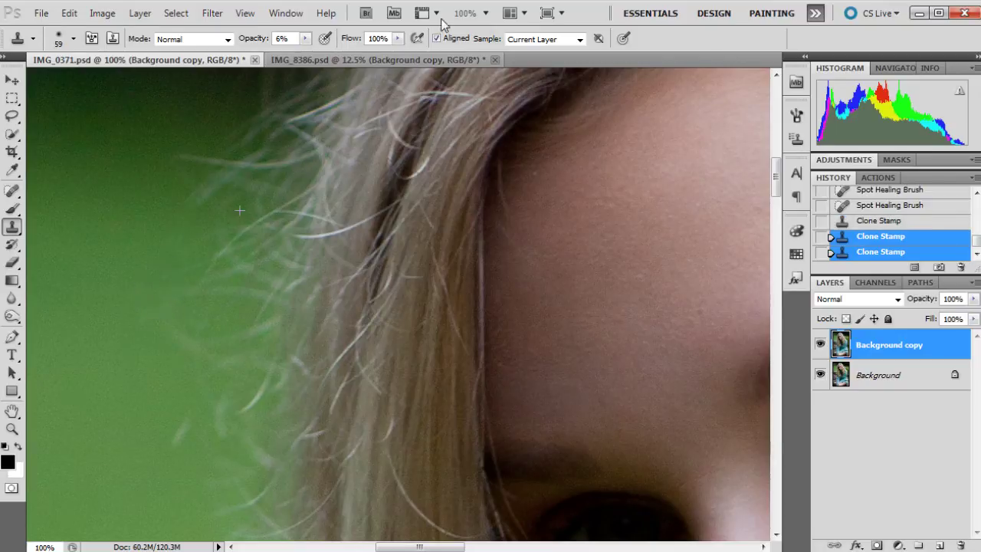
{"action": "left_click", "coordinate": [74, 39]}
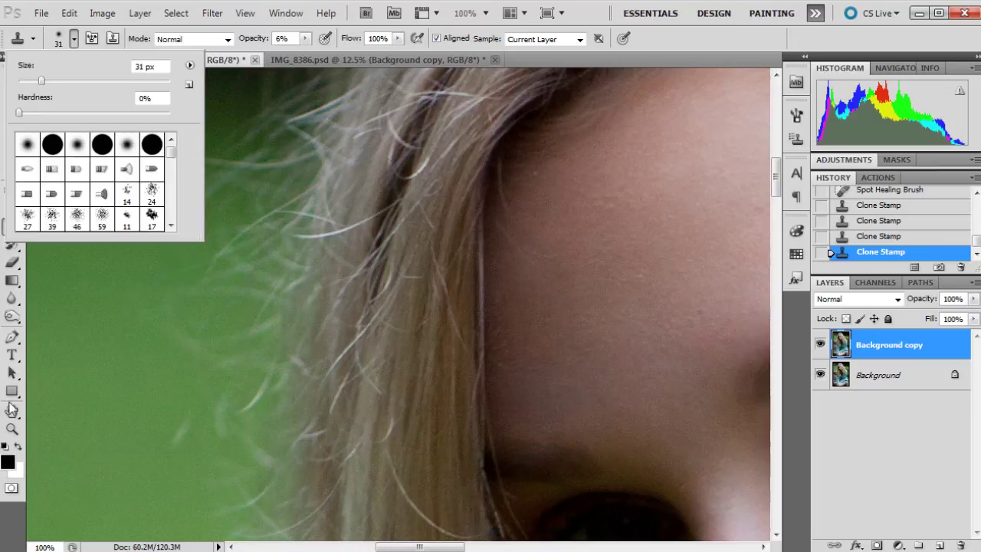
{"action": "left_click", "coordinate": [11, 430]}
Fit the blonde portrait on screen and switch to IMG_8386.psd.
{"action": "right_click", "coordinate": [326, 208]}
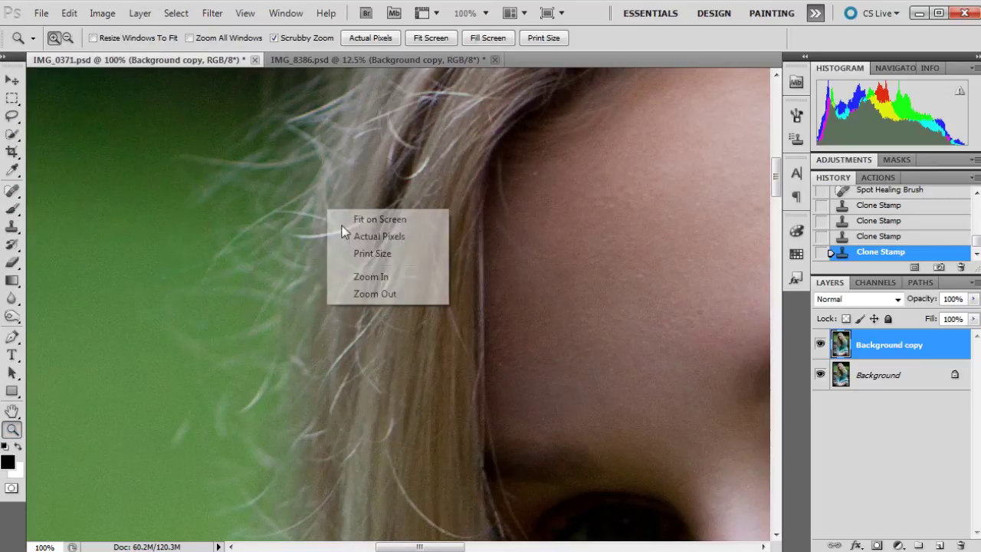
{"action": "left_click", "coordinate": [337, 218]}
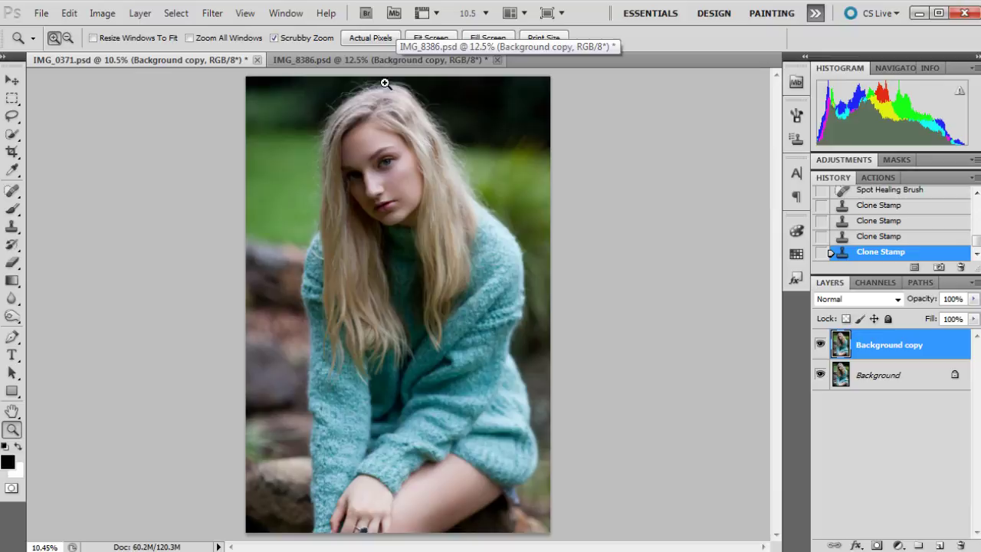
{"action": "left_click", "coordinate": [365, 62]}
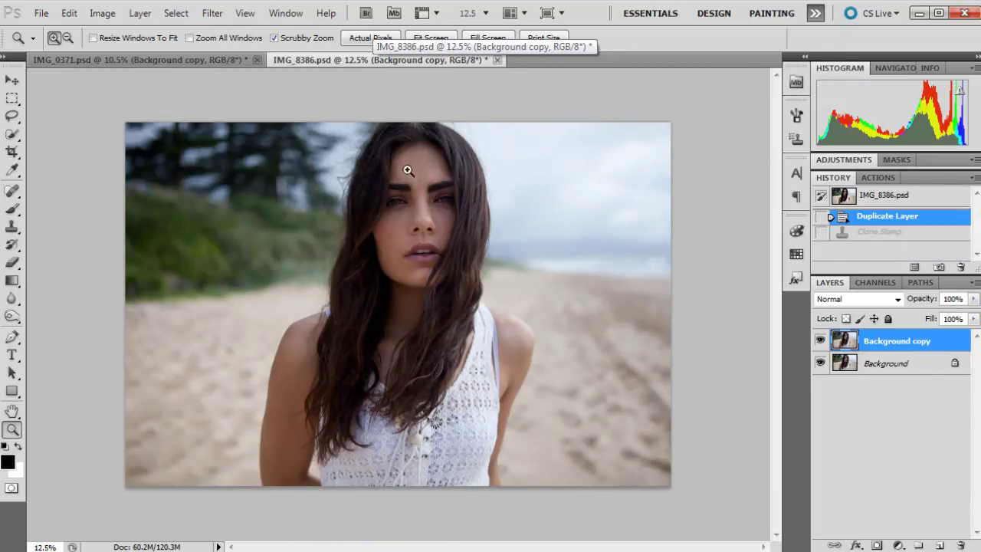
Zoom in to 66.7% on the brunette's stray strands against the sky.
{"action": "left_click", "coordinate": [374, 147]}
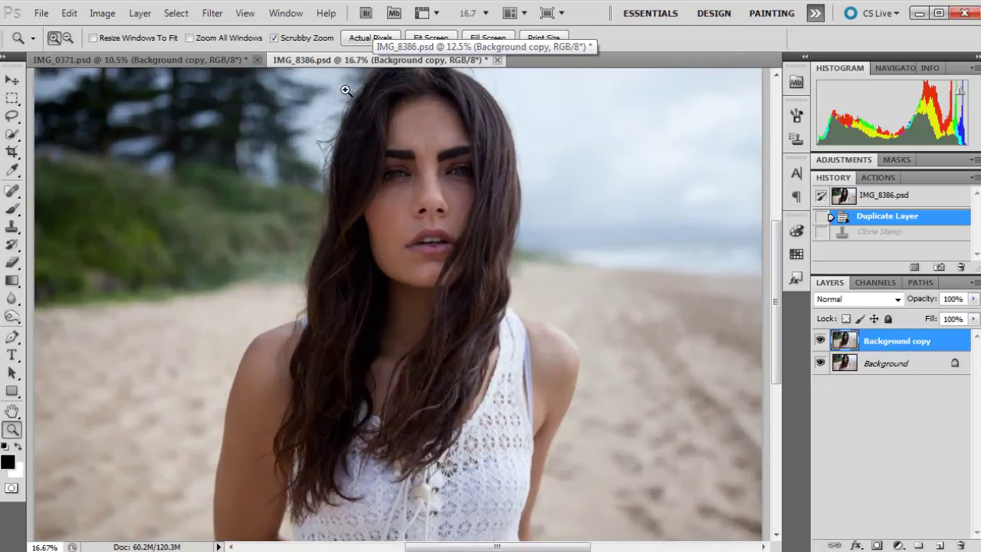
{"action": "left_click", "coordinate": [336, 109]}
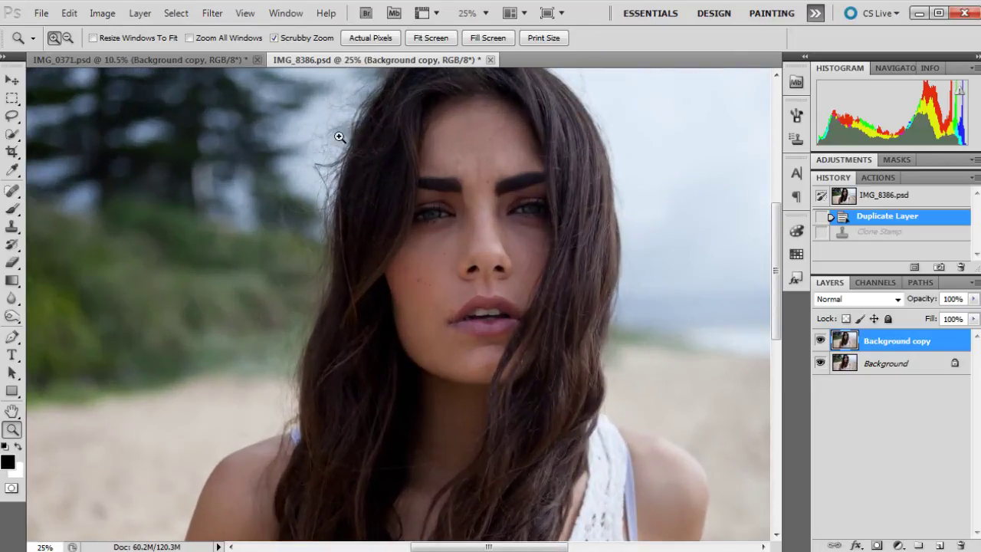
{"action": "left_click", "coordinate": [339, 136]}
{"action": "left_click_drag", "start_coordinate": [772, 272], "coordinate": [775, 251]}
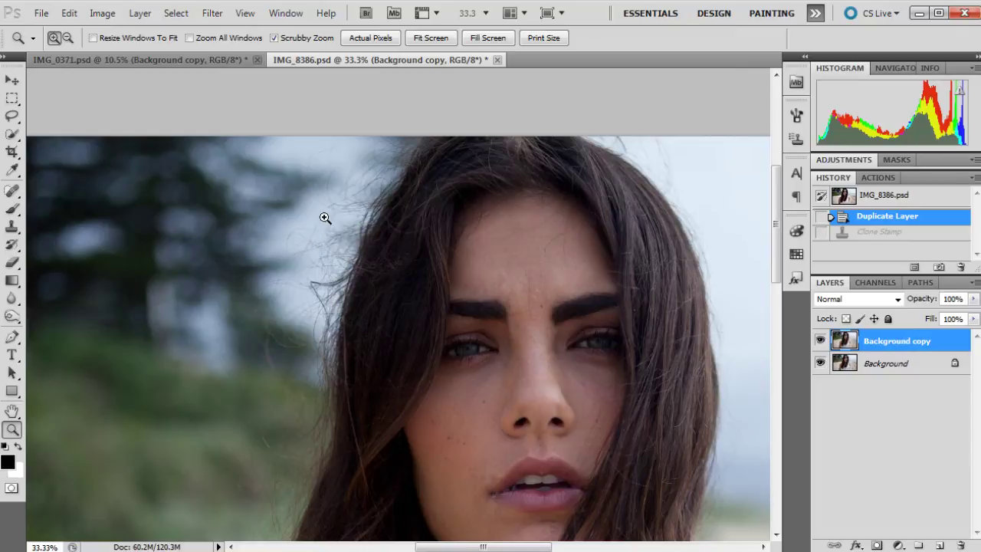
{"action": "left_click", "coordinate": [296, 285]}
{"action": "left_click", "coordinate": [291, 287]}
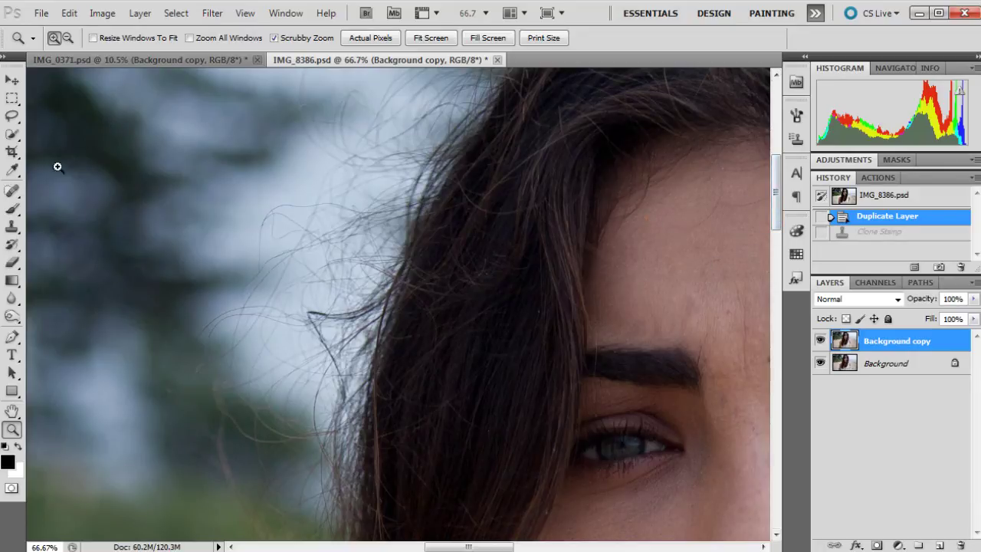
Zoom to 200% on the strands and choose the Spot Healing Brush.
{"action": "left_click", "coordinate": [14, 191]}
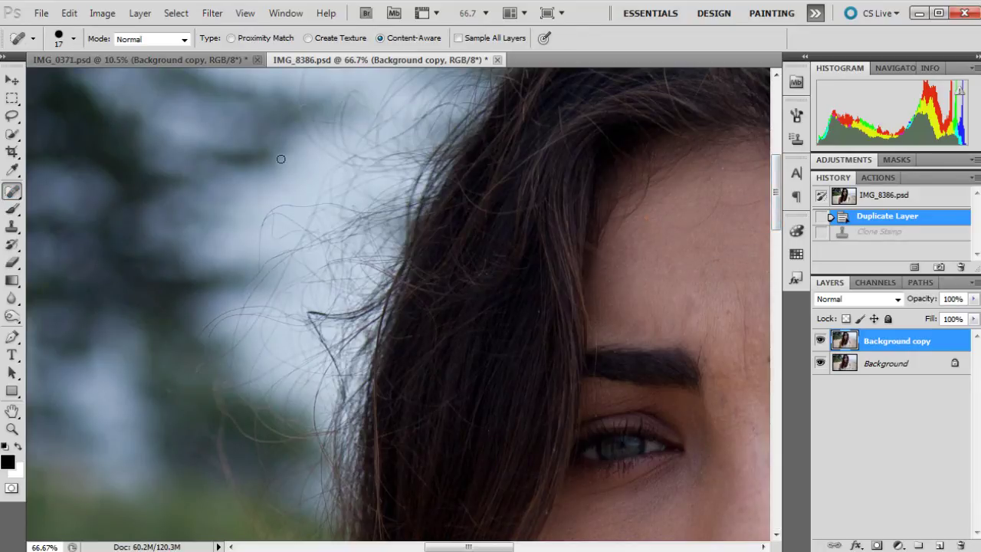
{"action": "left_click", "coordinate": [12, 429]}
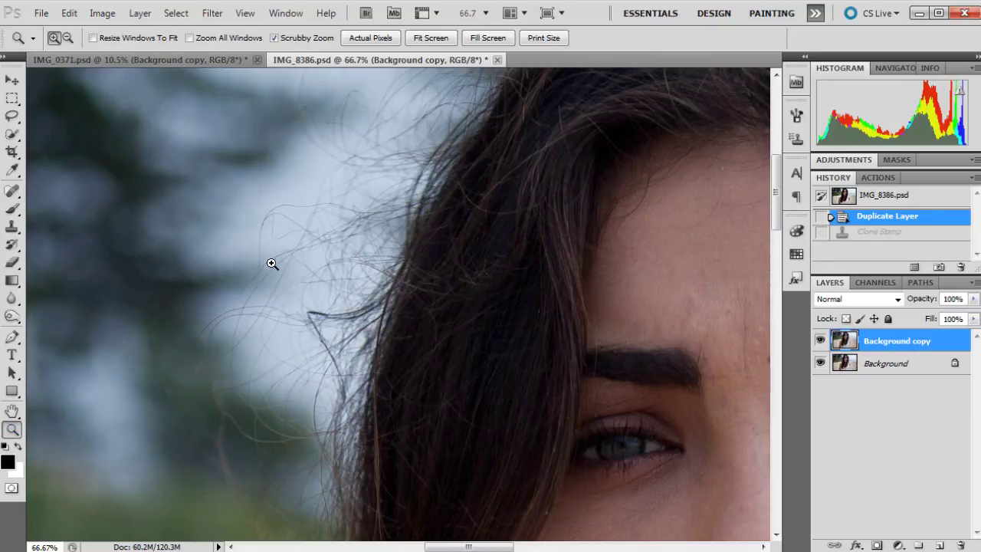
{"action": "left_click", "coordinate": [272, 261]}
{"action": "left_click", "coordinate": [276, 237]}
{"action": "left_click", "coordinate": [13, 190]}
{"action": "left_click", "coordinate": [46, 192]}
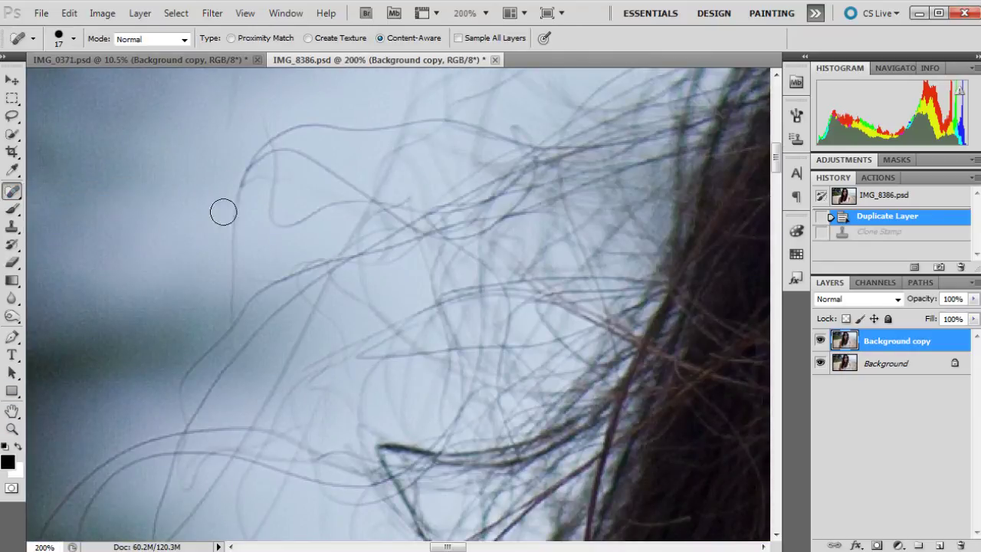
Heal away each stray strand and strand tip over the sky.
{"action": "mouse_move", "coordinate": [230, 311]}
{"action": "left_mouse_down"}
{"action": "mouse_move", "coordinate": [234, 208]}
{"action": "mouse_move", "coordinate": [250, 152]}
{"action": "mouse_move", "coordinate": [278, 133]}
{"action": "mouse_move", "coordinate": [305, 166]}
{"action": "left_mouse_up"}
{"action": "mouse_move", "coordinate": [241, 186]}
{"action": "left_mouse_down"}
{"action": "mouse_move", "coordinate": [260, 151]}
{"action": "mouse_move", "coordinate": [302, 123]}
{"action": "mouse_move", "coordinate": [337, 120]}
{"action": "mouse_move", "coordinate": [318, 130]}
{"action": "left_mouse_up"}
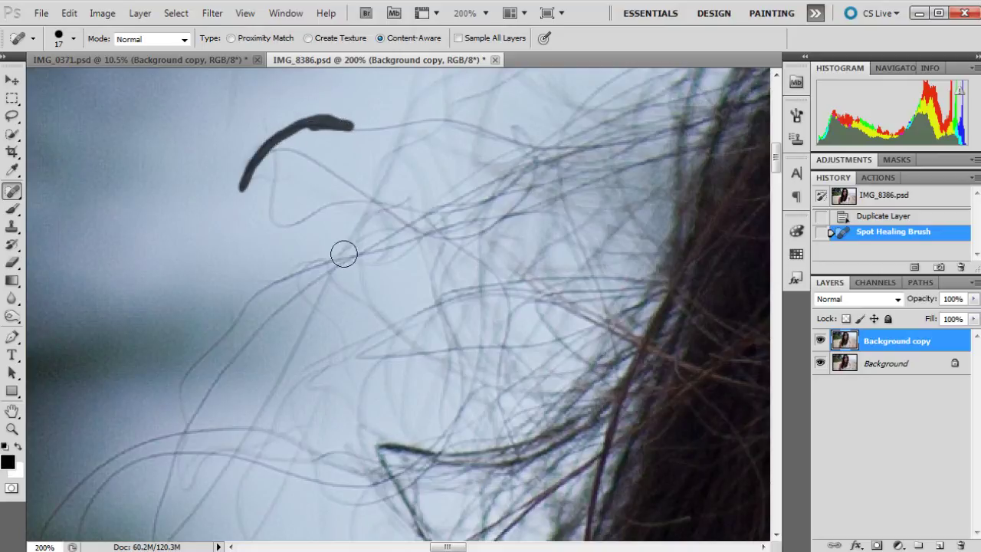
{"action": "left_click_drag", "start_coordinate": [256, 152], "coordinate": [243, 166]}
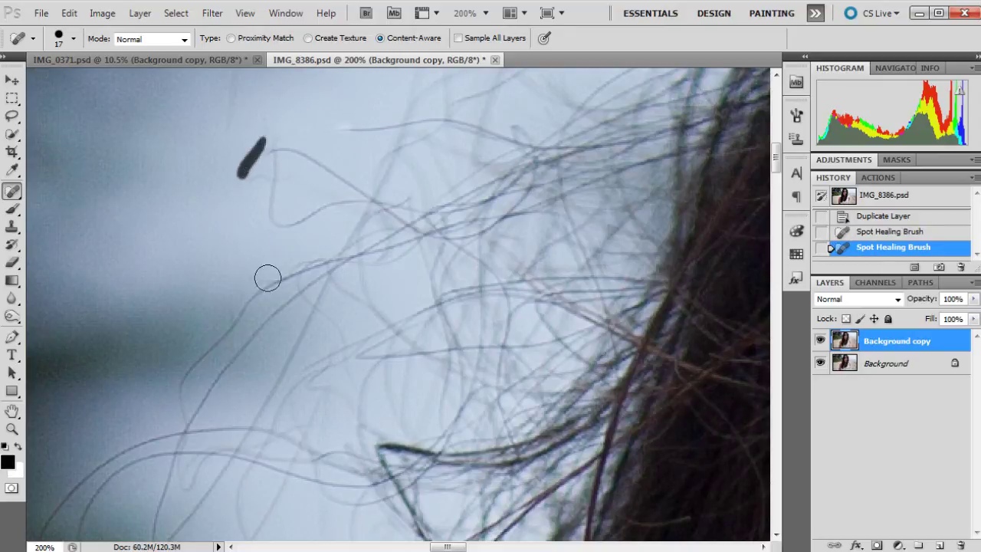
{"action": "mouse_move", "coordinate": [265, 118]}
{"action": "left_mouse_down"}
{"action": "mouse_move", "coordinate": [276, 144]}
{"action": "mouse_move", "coordinate": [267, 215]}
{"action": "mouse_move", "coordinate": [299, 227]}
{"action": "mouse_move", "coordinate": [320, 213]}
{"action": "left_mouse_up"}
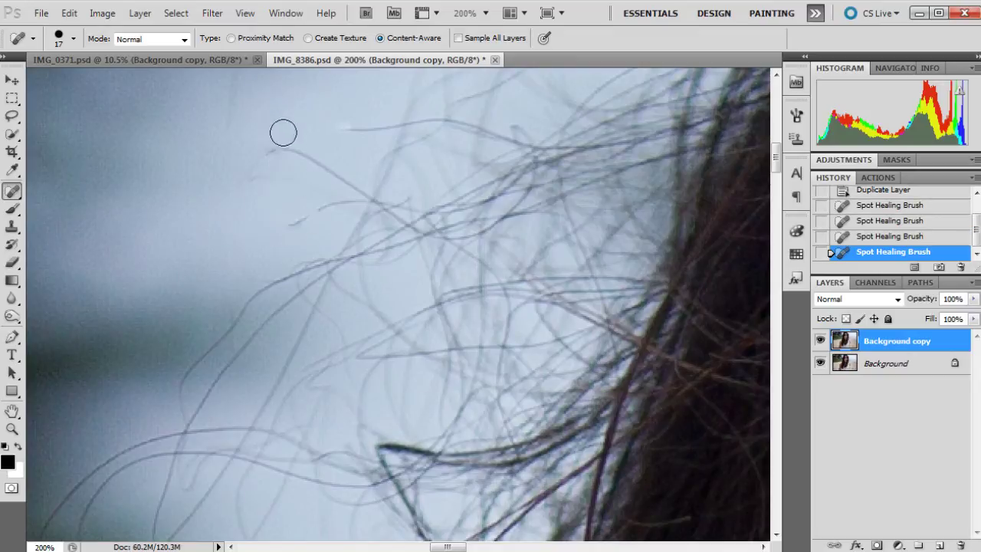
{"action": "left_click_drag", "start_coordinate": [258, 163], "coordinate": [275, 153]}
{"action": "left_click_drag", "start_coordinate": [286, 221], "coordinate": [314, 211]}
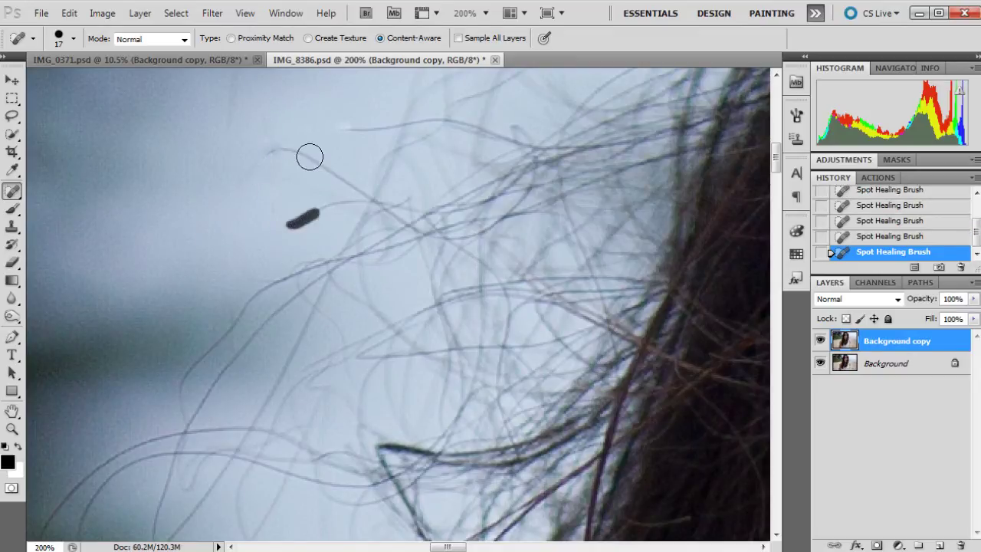
{"action": "left_click_drag", "start_coordinate": [266, 160], "coordinate": [323, 165]}
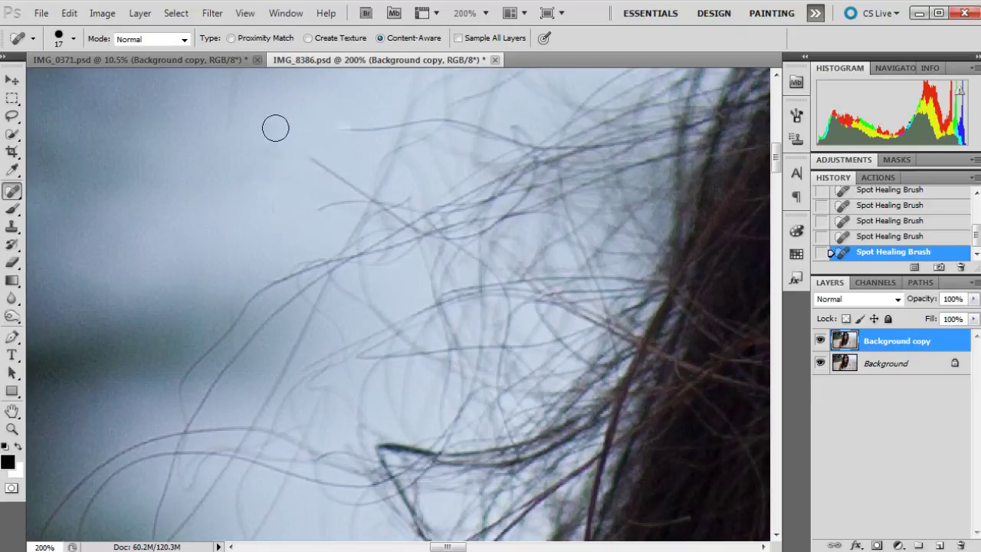
Zoom the view back out to 66.7%.
{"action": "left_click", "coordinate": [12, 429]}
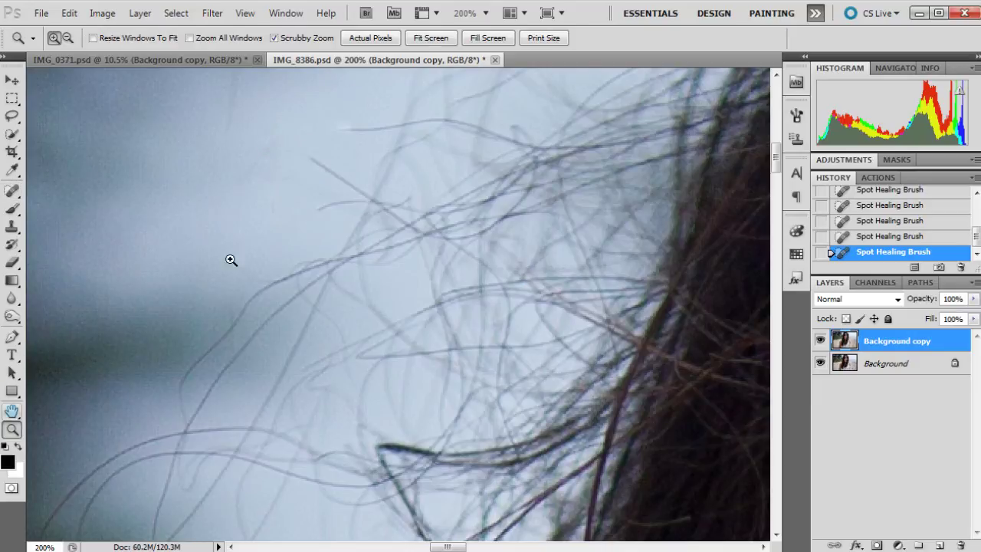
{"action": "right_click", "coordinate": [332, 209]}
{"action": "left_click", "coordinate": [360, 306]}
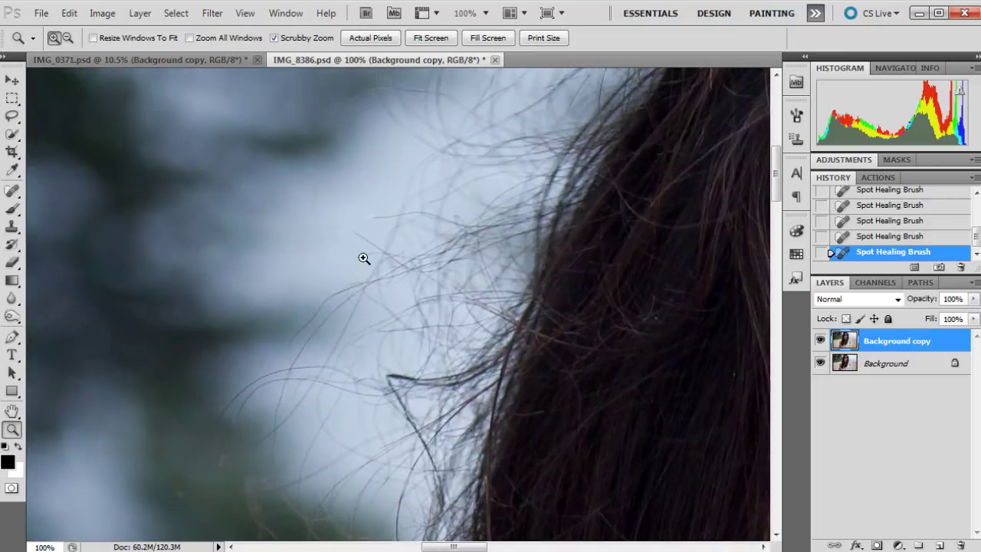
{"action": "right_click", "coordinate": [378, 223]}
{"action": "left_click", "coordinate": [399, 307]}
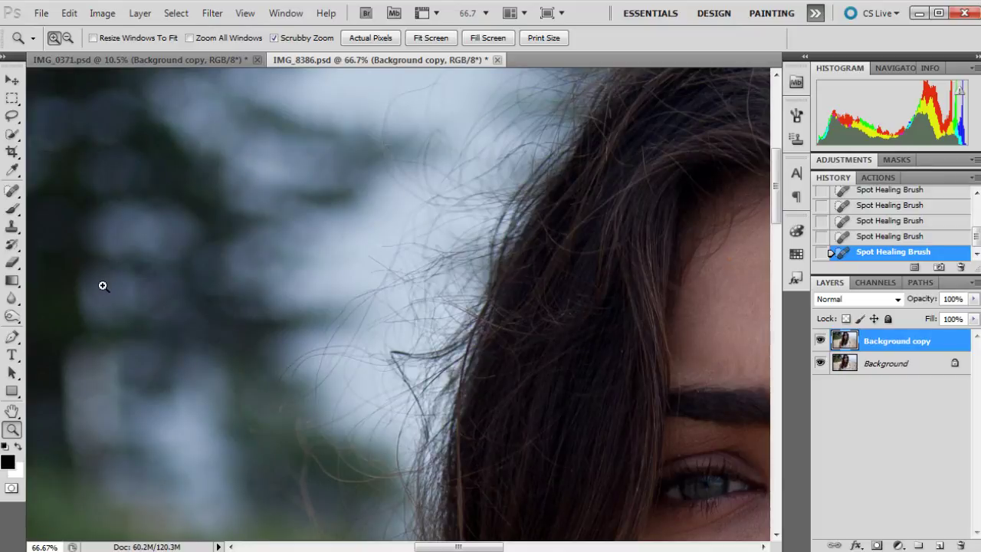
Set the Clone Stamp to a 112 px brush at 14% opacity.
{"action": "left_click", "coordinate": [12, 227]}
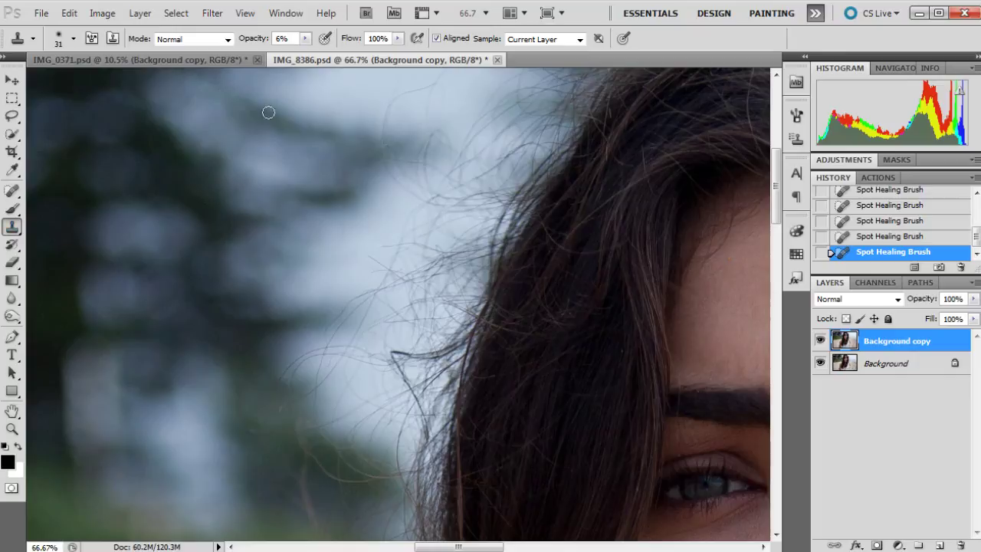
{"action": "left_click", "coordinate": [73, 38]}
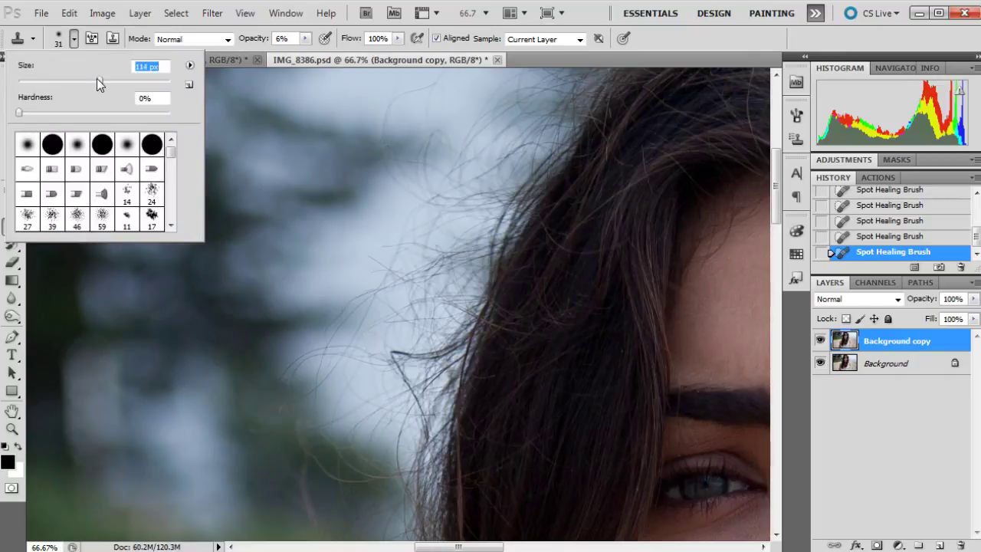
{"action": "left_click_drag", "start_coordinate": [97, 82], "coordinate": [97, 82]}
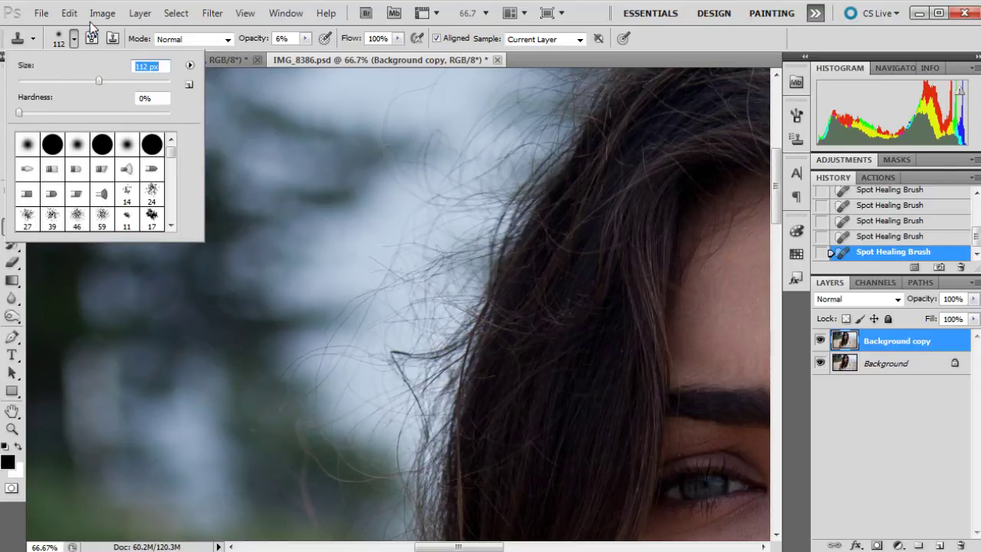
{"action": "left_click", "coordinate": [74, 40]}
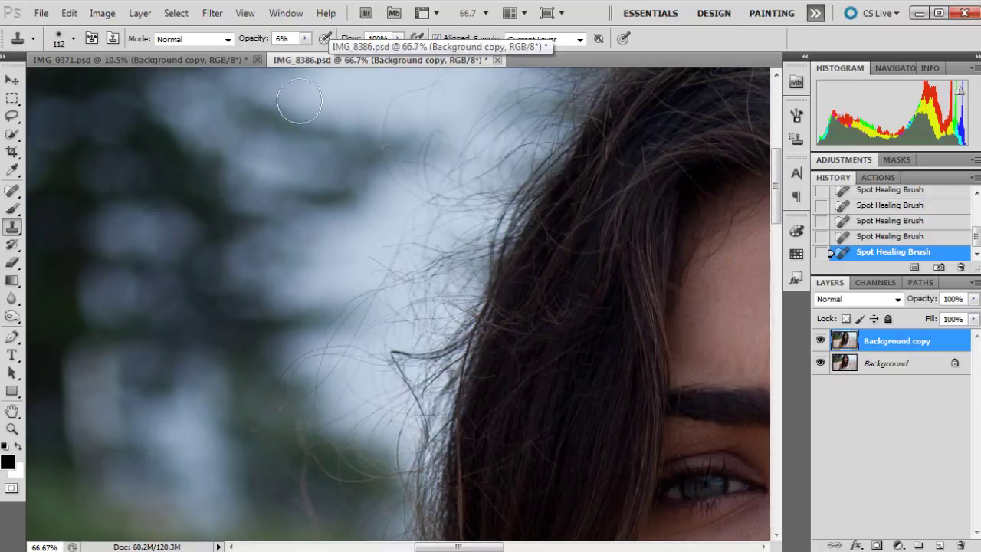
{"action": "left_click", "coordinate": [305, 38]}
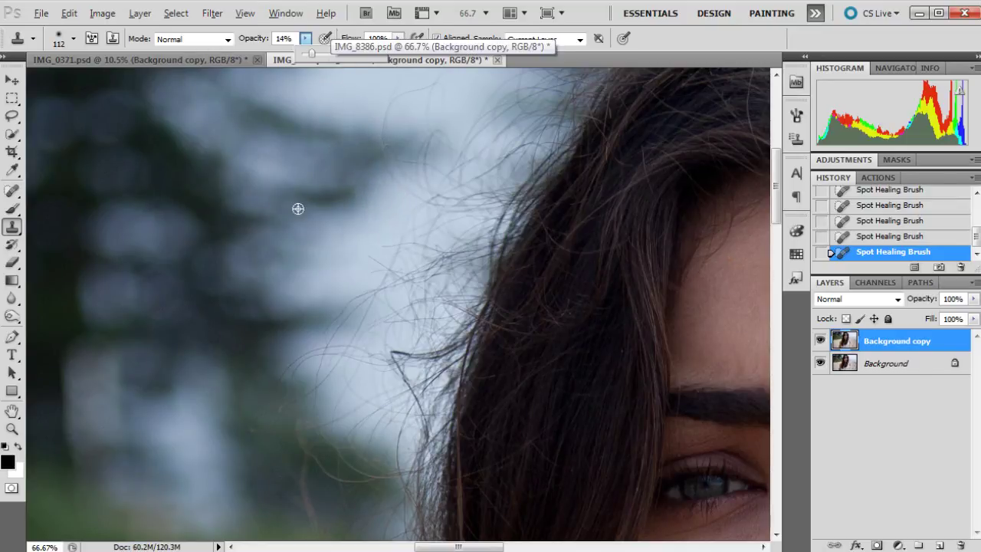
{"action": "left_click", "coordinate": [304, 110]}
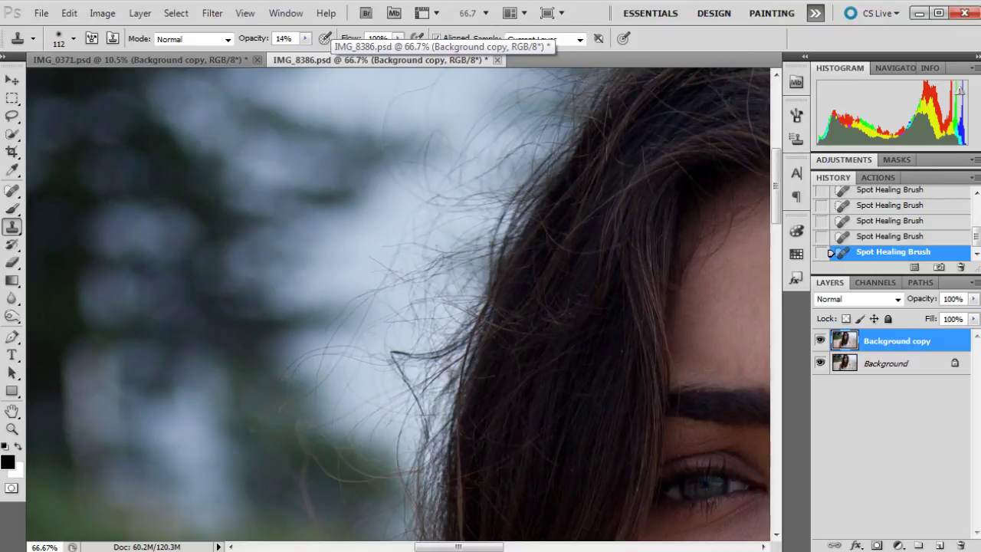
Clone sky over the stray hairs beside and left of the head.
{"action": "mouse_move", "coordinate": [380, 245]}
{"action": "left_mouse_down"}
{"action": "mouse_move", "coordinate": [414, 183]}
{"action": "mouse_move", "coordinate": [401, 211]}
{"action": "mouse_move", "coordinate": [412, 184]}
{"action": "mouse_move", "coordinate": [396, 174]}
{"action": "mouse_move", "coordinate": [423, 201]}
{"action": "mouse_move", "coordinate": [440, 157]}
{"action": "mouse_move", "coordinate": [445, 190]}
{"action": "mouse_move", "coordinate": [422, 226]}
{"action": "mouse_move", "coordinate": [414, 275]}
{"action": "mouse_move", "coordinate": [436, 252]}
{"action": "mouse_move", "coordinate": [438, 263]}
{"action": "mouse_move", "coordinate": [395, 250]}
{"action": "left_mouse_up"}
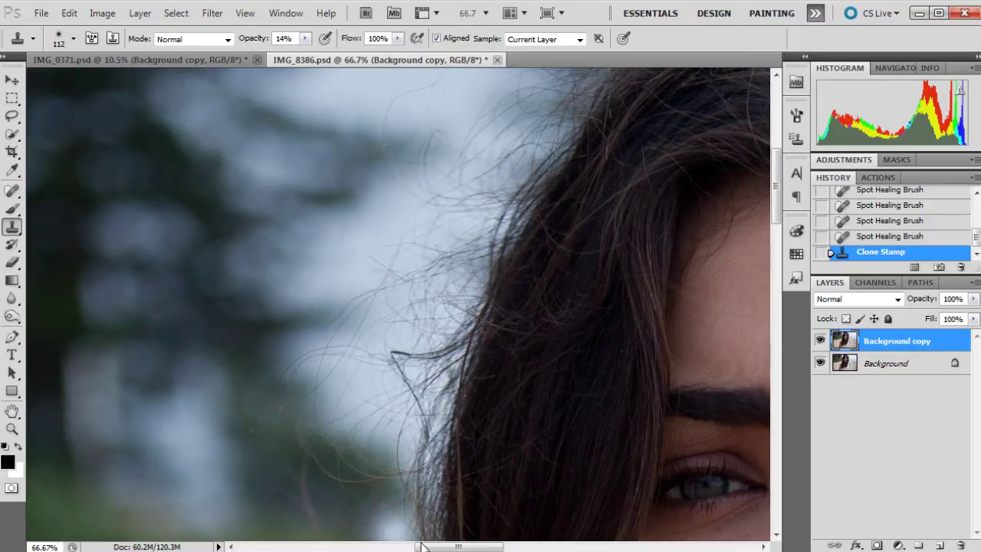
{"action": "mouse_move", "coordinate": [433, 546]}
{"action": "left_mouse_down"}
{"action": "mouse_move", "coordinate": [525, 546]}
{"action": "mouse_move", "coordinate": [644, 525]}
{"action": "mouse_move", "coordinate": [576, 529]}
{"action": "mouse_move", "coordinate": [529, 547]}
{"action": "mouse_move", "coordinate": [456, 546]}
{"action": "left_mouse_up"}
{"action": "mouse_move", "coordinate": [460, 272]}
{"action": "left_mouse_down"}
{"action": "mouse_move", "coordinate": [443, 291]}
{"action": "mouse_move", "coordinate": [466, 242]}
{"action": "mouse_move", "coordinate": [460, 268]}
{"action": "left_mouse_up"}
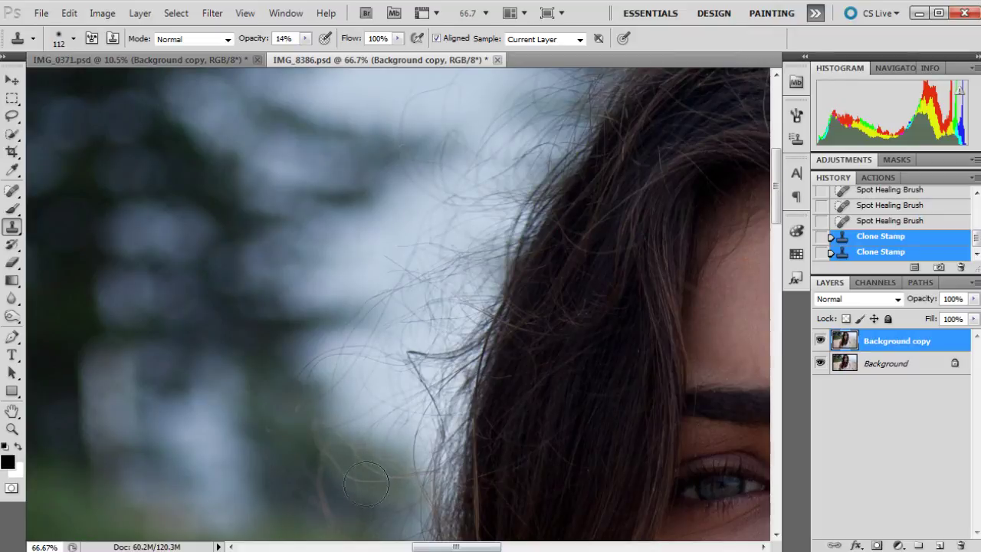
Clone fresh sky samples over strands at the top of the hair, undoing a dark blob.
{"action": "left_click", "coordinate": [422, 252]}
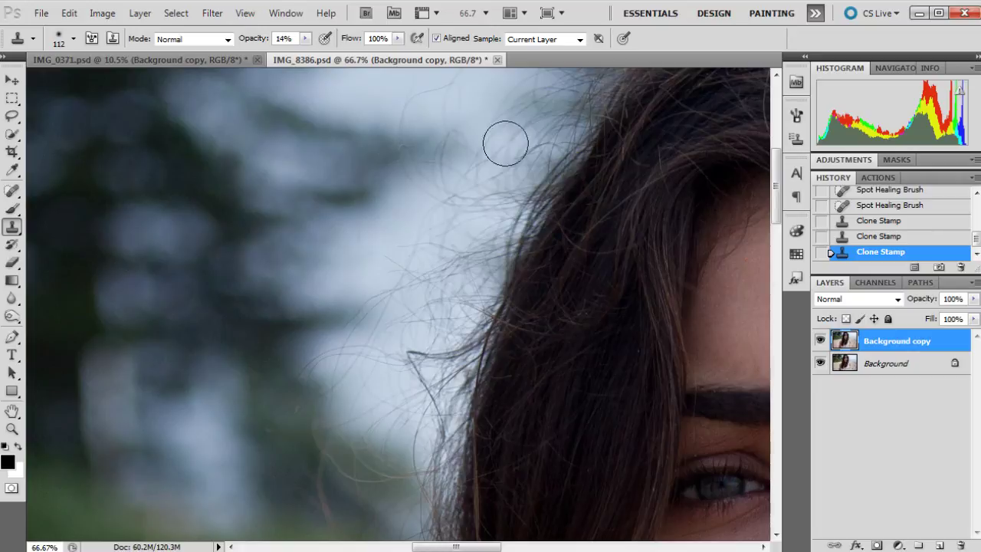
{"action": "mouse_move", "coordinate": [453, 158]}
{"action": "left_mouse_down"}
{"action": "mouse_move", "coordinate": [510, 151]}
{"action": "mouse_move", "coordinate": [512, 162]}
{"action": "mouse_move", "coordinate": [494, 168]}
{"action": "mouse_move", "coordinate": [494, 138]}
{"action": "left_mouse_up"}
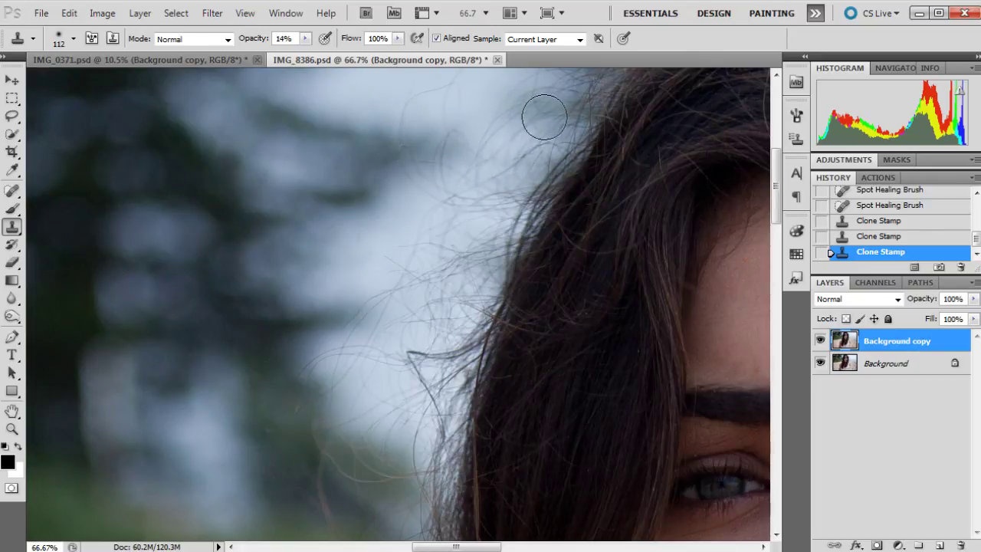
{"action": "left_click", "coordinate": [374, 100], "text": "alt"}
{"action": "mouse_move", "coordinate": [439, 105]}
{"action": "left_mouse_down"}
{"action": "mouse_move", "coordinate": [433, 121]}
{"action": "mouse_move", "coordinate": [504, 138]}
{"action": "mouse_move", "coordinate": [551, 105]}
{"action": "mouse_move", "coordinate": [504, 160]}
{"action": "left_mouse_up"}
{"action": "left_click", "coordinate": [355, 253]}
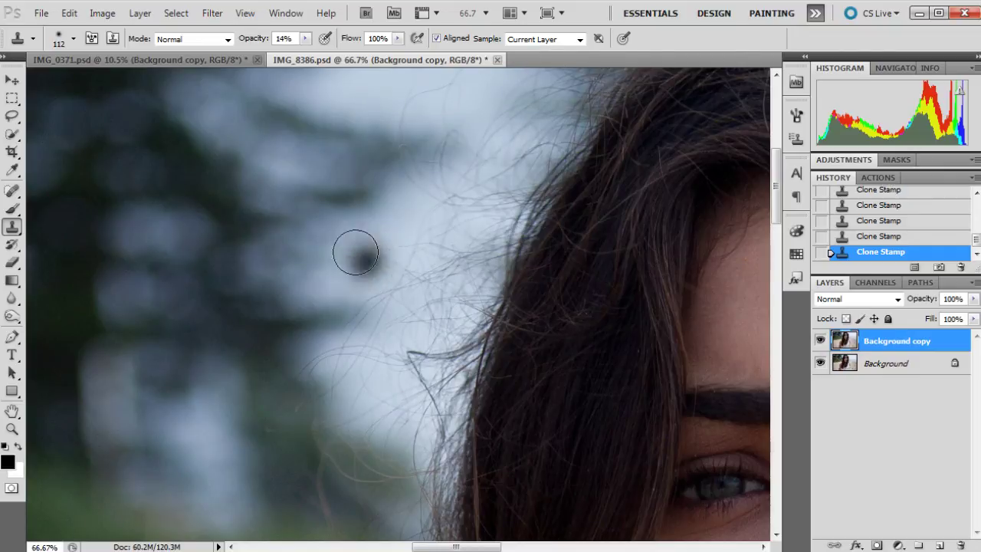
{"action": "key", "text": "ctrl+z"}
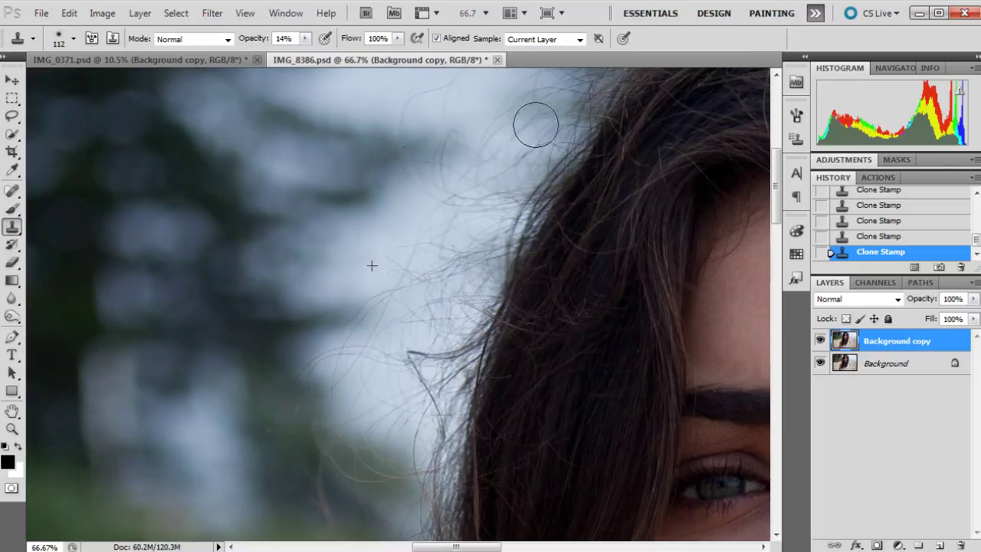
{"action": "left_click_drag", "start_coordinate": [536, 124], "coordinate": [542, 109]}
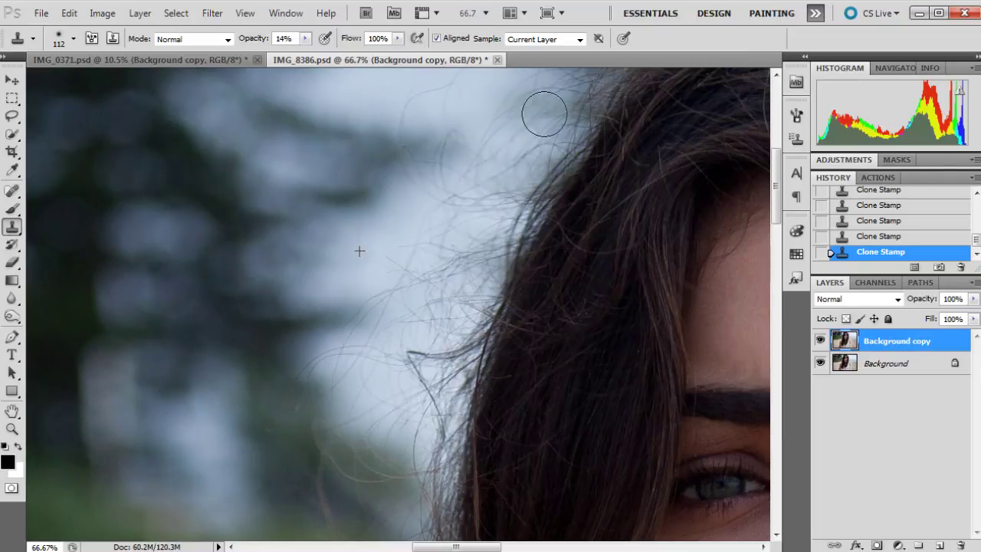
Fit the whole beach photo on screen.
{"action": "left_click", "coordinate": [11, 429]}
{"action": "right_click", "coordinate": [498, 212]}
{"action": "left_click", "coordinate": [515, 228]}
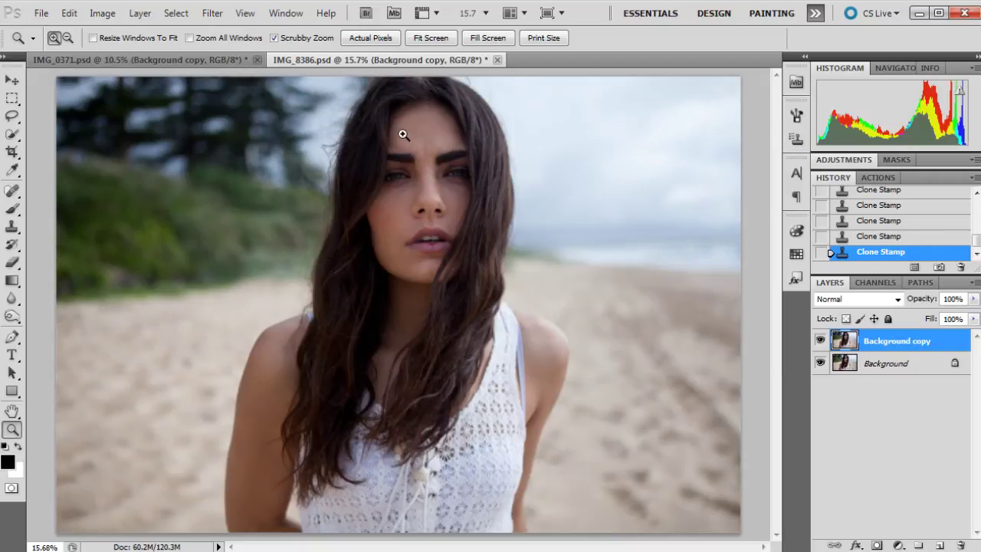
Zoom in on the top of the head and select the Clone Stamp.
{"action": "left_click_drag", "start_coordinate": [340, 99], "coordinate": [338, 170]}
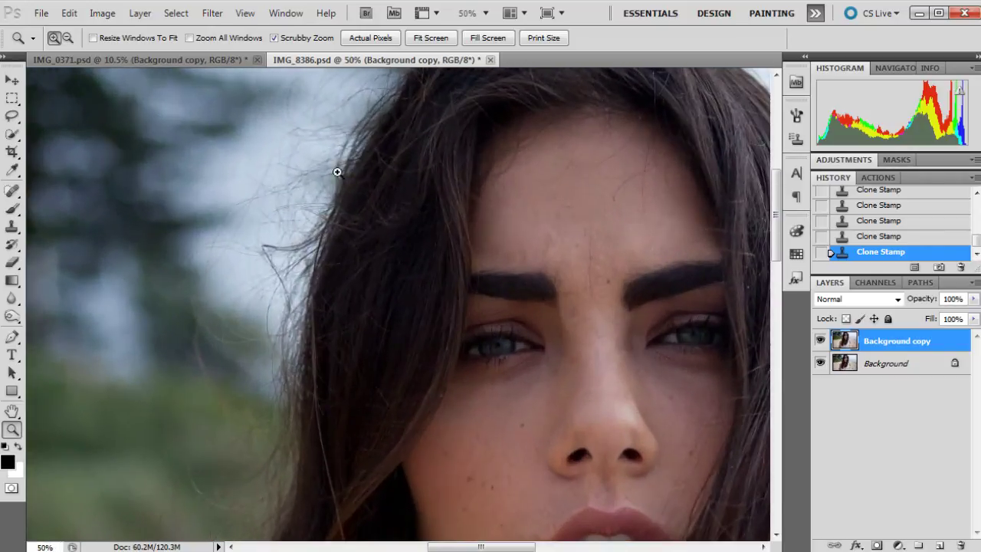
{"action": "left_click", "coordinate": [13, 190]}
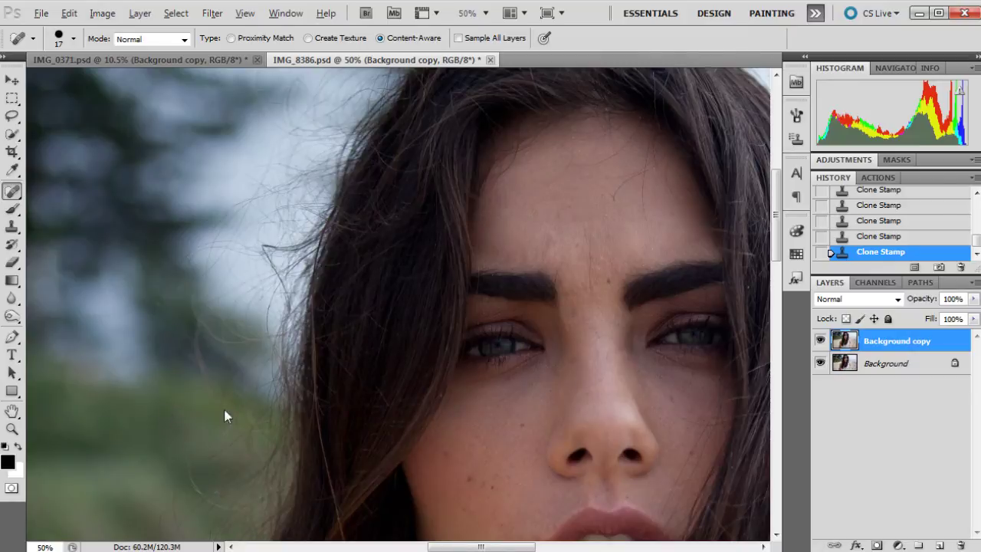
{"action": "right_click", "coordinate": [15, 192]}
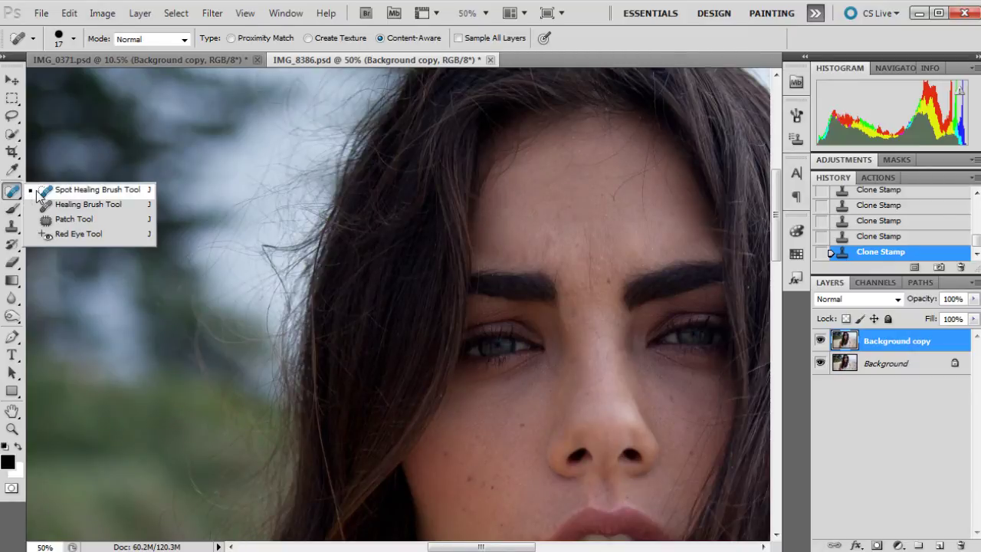
{"action": "left_click", "coordinate": [42, 191]}
{"action": "left_click", "coordinate": [12, 226]}
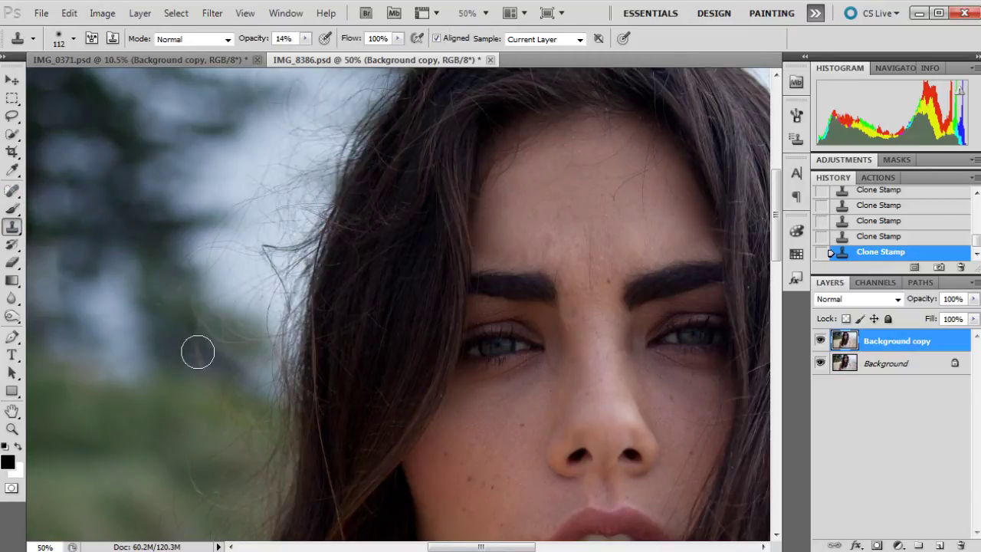
Clone clean background over faint strands on the greenery beside the cheek and neck.
{"action": "left_click", "coordinate": [138, 425], "text": "alt"}
{"action": "mouse_move", "coordinate": [241, 421]}
{"action": "left_mouse_down"}
{"action": "mouse_move", "coordinate": [270, 443]}
{"action": "mouse_move", "coordinate": [282, 425]}
{"action": "mouse_move", "coordinate": [271, 471]}
{"action": "mouse_move", "coordinate": [234, 483]}
{"action": "left_mouse_up"}
{"action": "scroll", "coordinate": [170, 423], "scroll_direction": "down", "scroll_amount": 3}
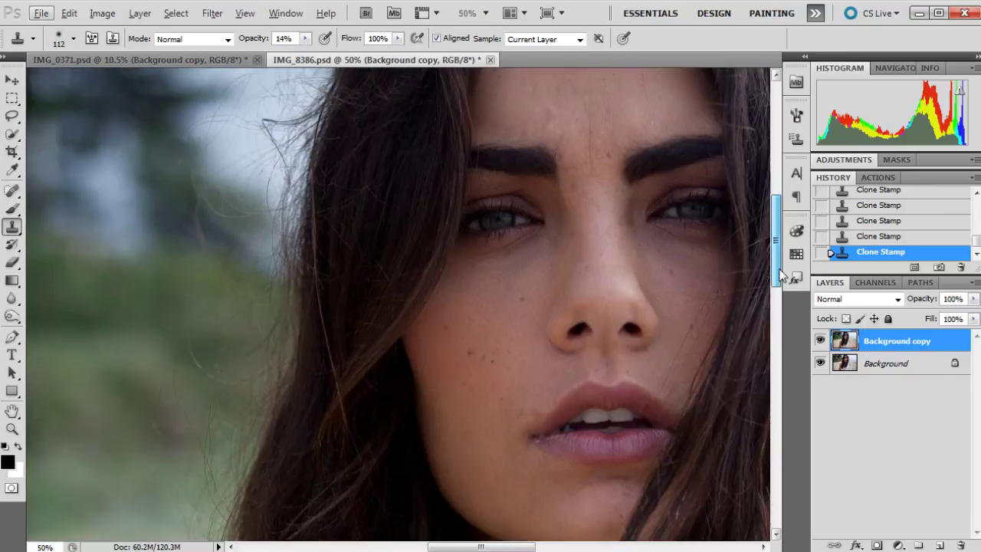
{"action": "left_click", "coordinate": [111, 295], "text": "alt"}
{"action": "mouse_move", "coordinate": [151, 337]}
{"action": "left_mouse_down"}
{"action": "mouse_move", "coordinate": [184, 406]}
{"action": "mouse_move", "coordinate": [176, 370]}
{"action": "mouse_move", "coordinate": [185, 423]}
{"action": "mouse_move", "coordinate": [209, 418]}
{"action": "mouse_move", "coordinate": [220, 386]}
{"action": "mouse_move", "coordinate": [194, 364]}
{"action": "mouse_move", "coordinate": [200, 356]}
{"action": "mouse_move", "coordinate": [234, 371]}
{"action": "mouse_move", "coordinate": [234, 347]}
{"action": "mouse_move", "coordinate": [245, 353]}
{"action": "mouse_move", "coordinate": [245, 324]}
{"action": "left_mouse_up"}
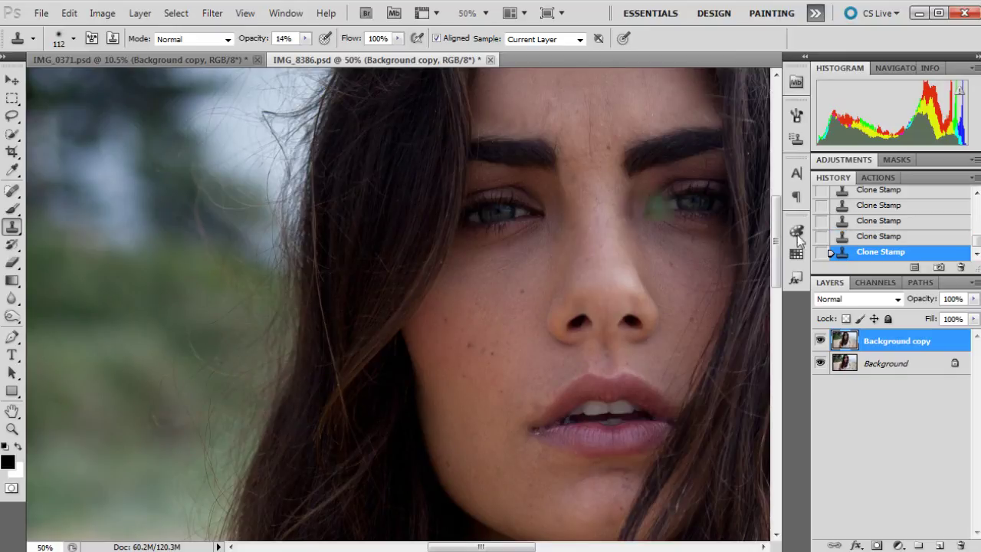
{"action": "scroll", "coordinate": [766, 269], "scroll_direction": "down", "scroll_amount": 3}
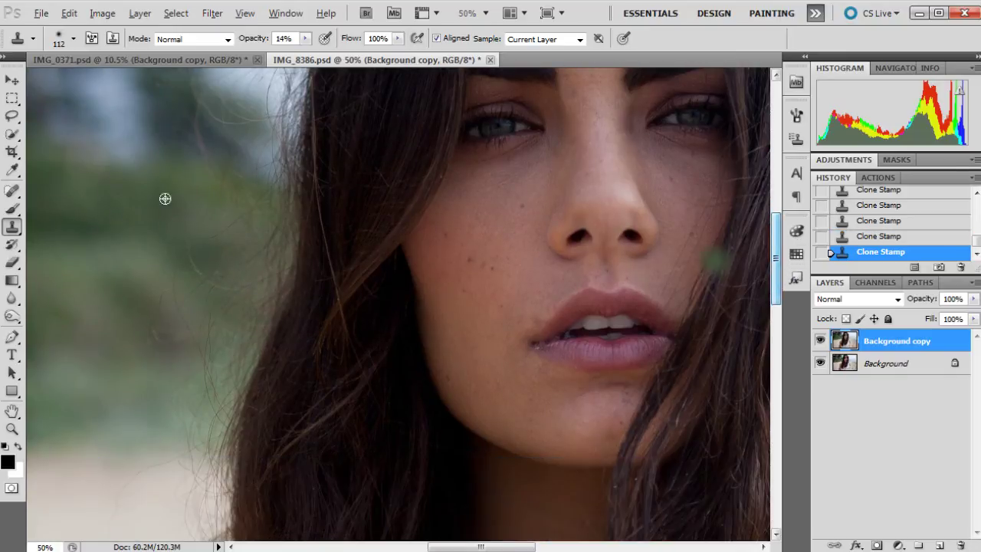
{"action": "mouse_move", "coordinate": [199, 166]}
{"action": "left_mouse_down"}
{"action": "mouse_move", "coordinate": [258, 205]}
{"action": "mouse_move", "coordinate": [274, 237]}
{"action": "mouse_move", "coordinate": [279, 169]}
{"action": "mouse_move", "coordinate": [289, 266]}
{"action": "mouse_move", "coordinate": [266, 287]}
{"action": "left_mouse_up"}
{"action": "left_click", "coordinate": [112, 305], "text": "alt"}
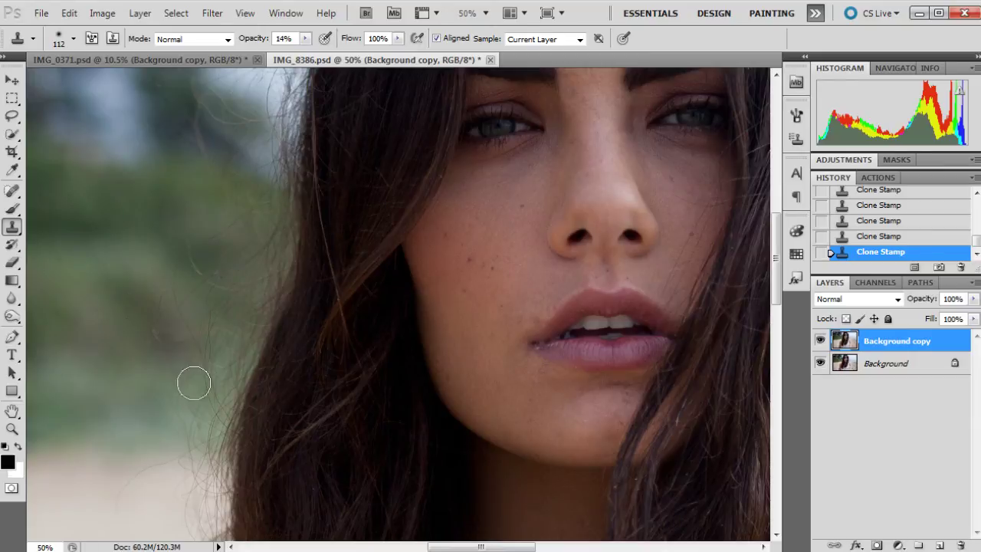
{"action": "mouse_move", "coordinate": [192, 383]}
{"action": "left_mouse_down"}
{"action": "mouse_move", "coordinate": [222, 399]}
{"action": "mouse_move", "coordinate": [212, 387]}
{"action": "mouse_move", "coordinate": [232, 388]}
{"action": "mouse_move", "coordinate": [233, 367]}
{"action": "mouse_move", "coordinate": [210, 408]}
{"action": "mouse_move", "coordinate": [186, 406]}
{"action": "left_mouse_up"}
{"action": "scroll", "coordinate": [889, 222], "scroll_direction": "up", "scroll_amount": 10}
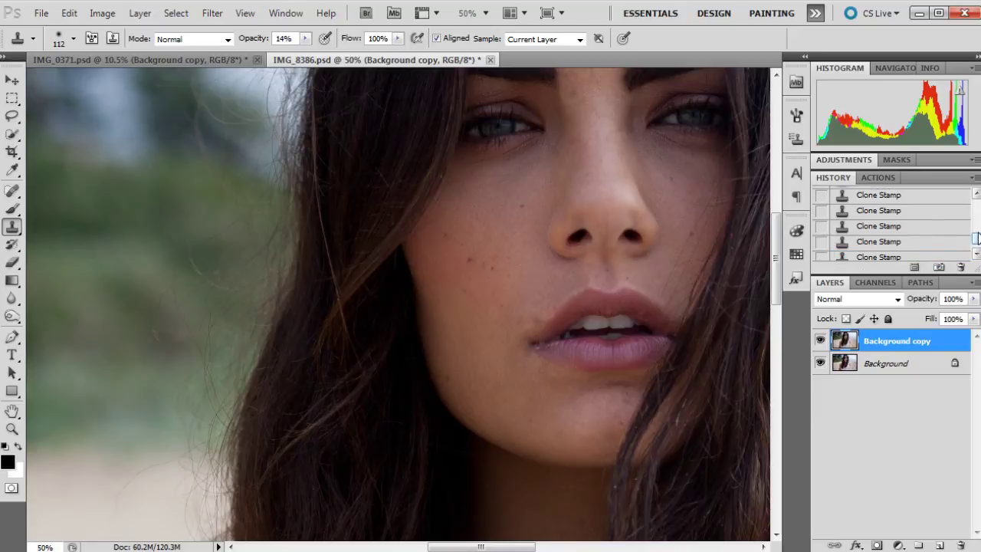
Fit the beach portrait on screen and zoom in slightly.
{"action": "scroll", "coordinate": [889, 222], "scroll_direction": "up", "scroll_amount": 5}
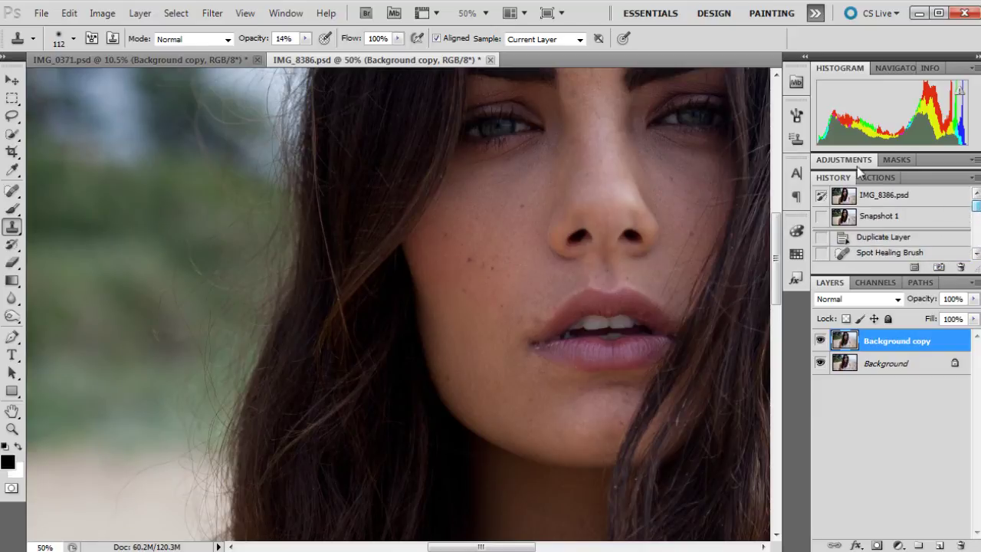
{"action": "left_click", "coordinate": [12, 429]}
{"action": "right_click", "coordinate": [391, 169]}
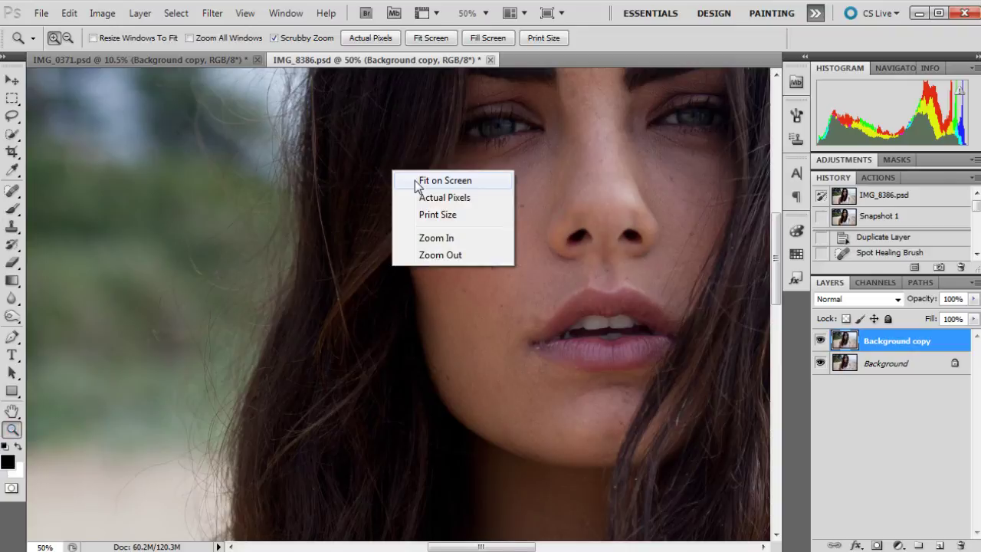
{"action": "left_click", "coordinate": [418, 181]}
{"action": "left_click_drag", "start_coordinate": [381, 127], "coordinate": [488, 109]}
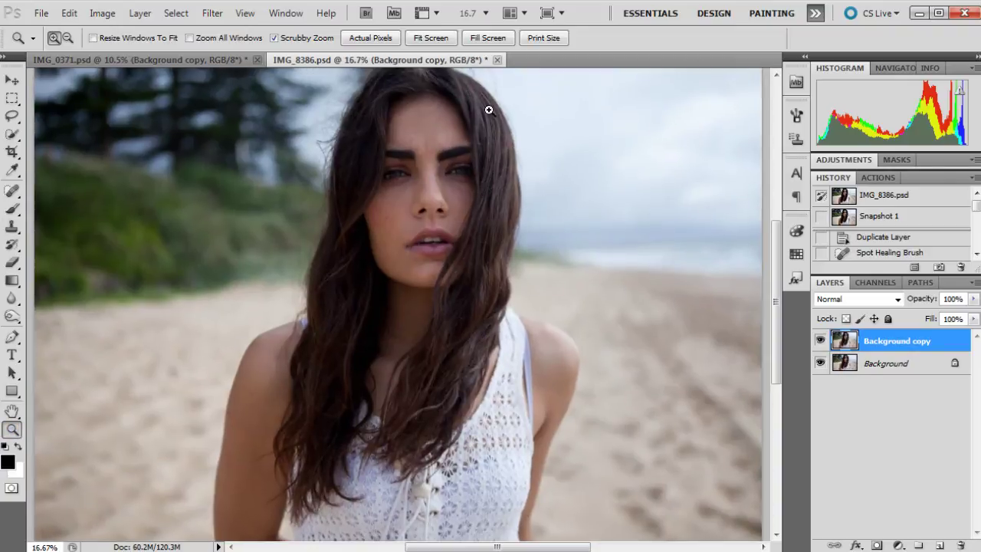
{"action": "left_click_drag", "start_coordinate": [776, 301], "coordinate": [775, 249]}
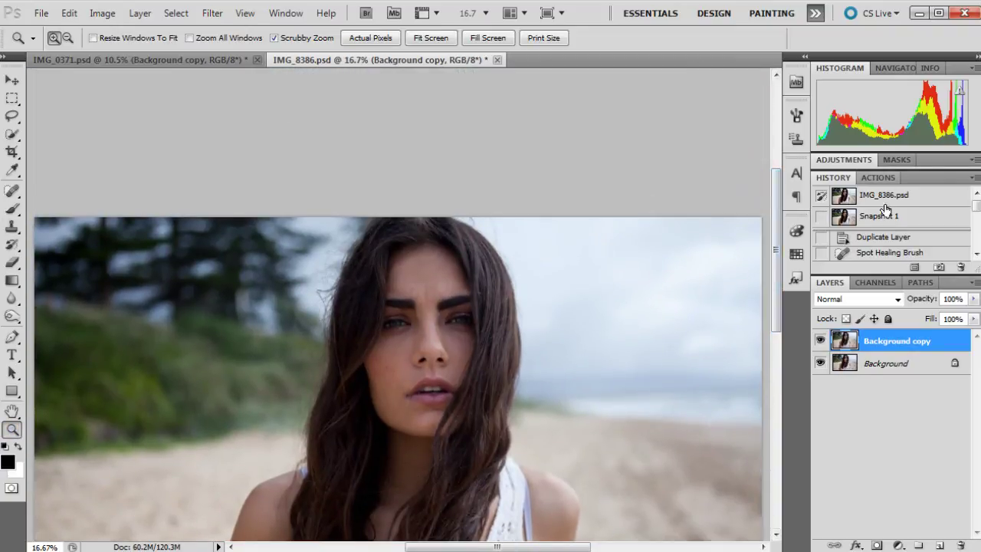
Toggle between the original IMG_8386.psd state and Snapshot 1, ending on Snapshot 1.
{"action": "left_click", "coordinate": [884, 197]}
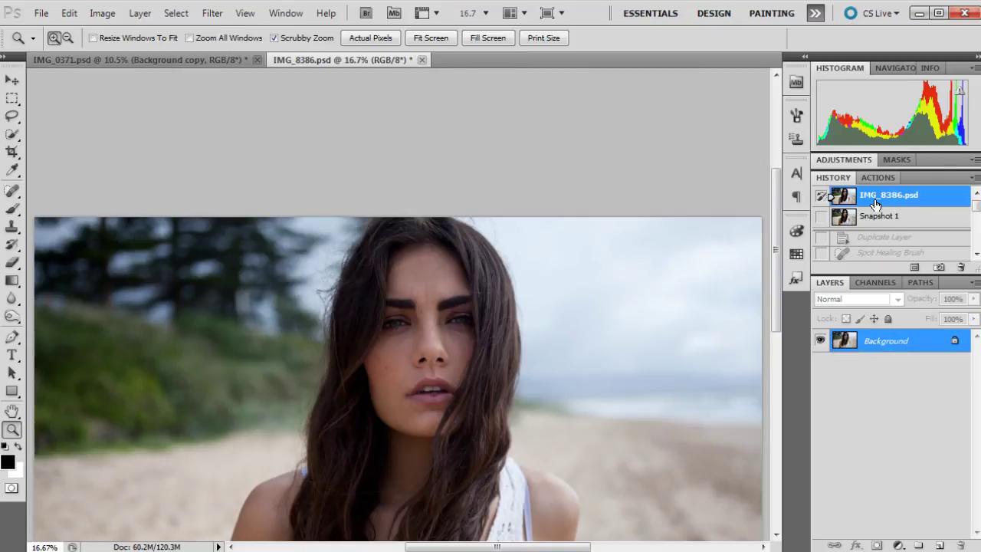
{"action": "left_click", "coordinate": [873, 217]}
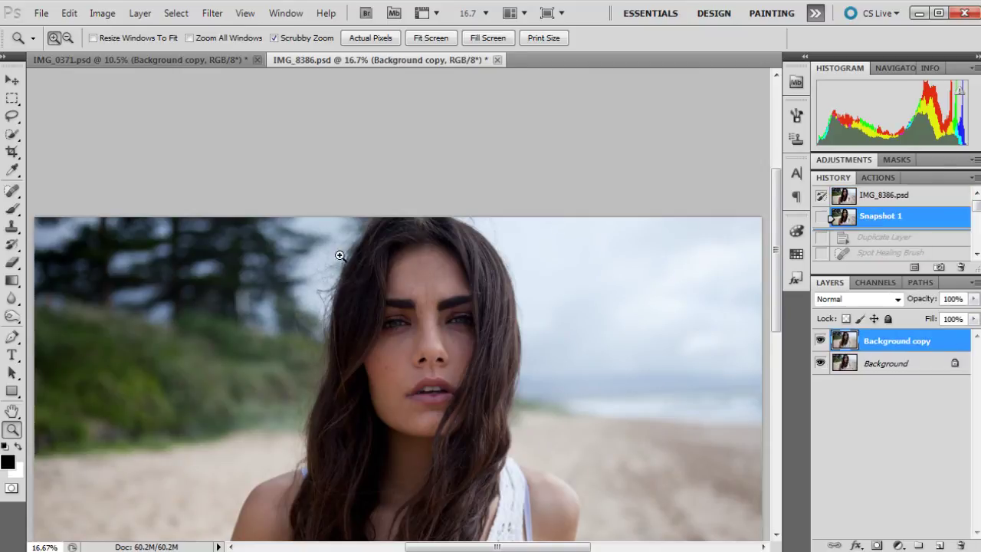
{"action": "left_click", "coordinate": [872, 202]}
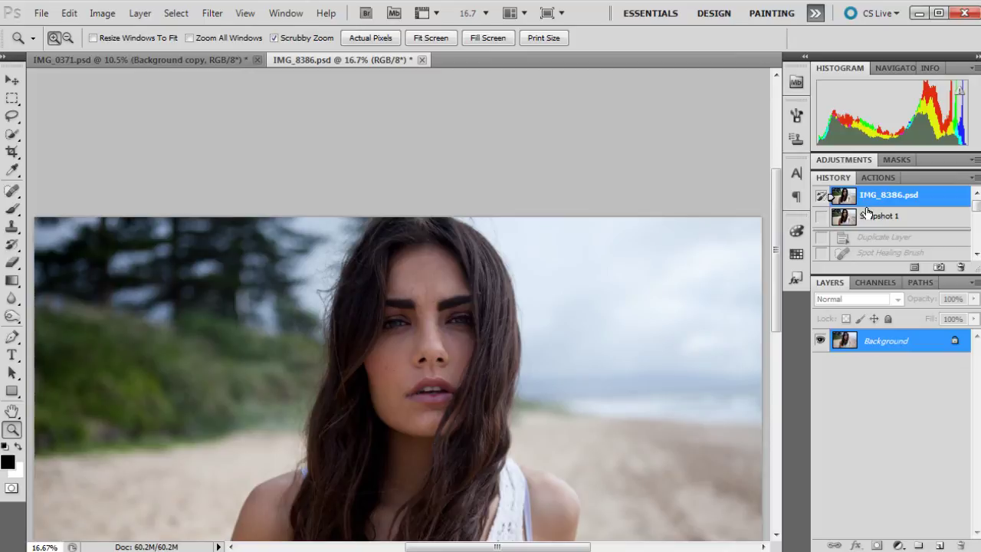
{"action": "left_click", "coordinate": [866, 218]}
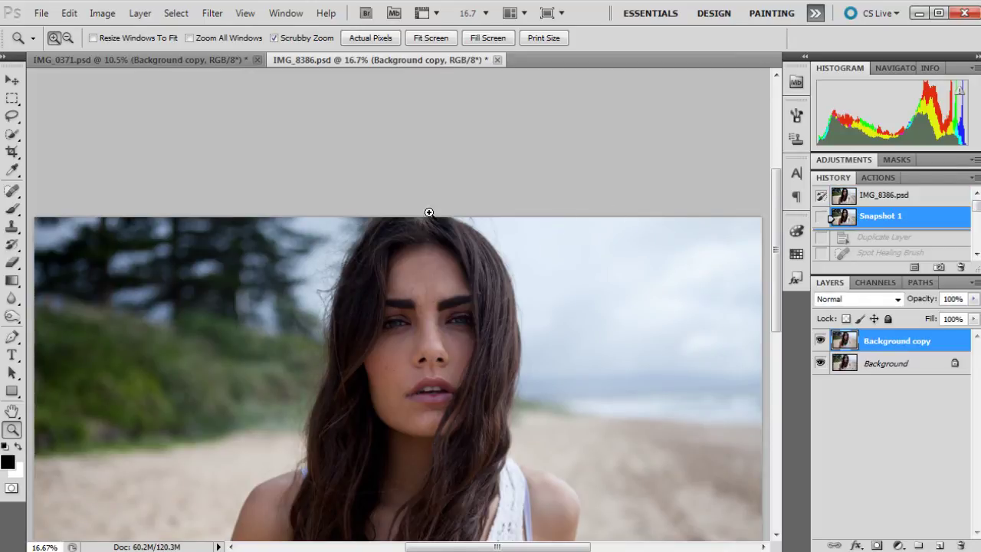
{"action": "left_click", "coordinate": [880, 197]}
{"action": "left_click", "coordinate": [876, 218]}
Lasso the stray hairs against the sky left of her head with a 50 px feather.
{"action": "left_click", "coordinate": [312, 231]}
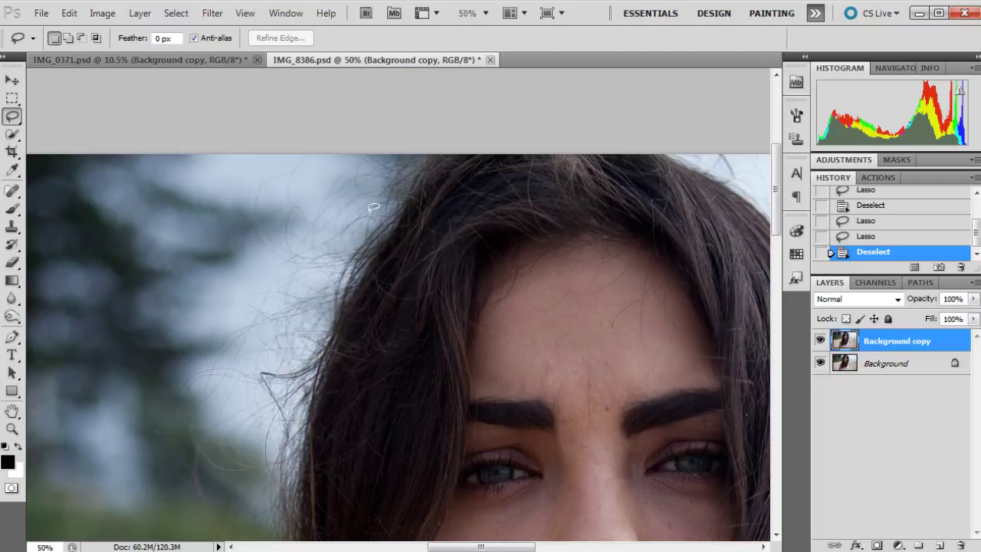
{"action": "left_click", "coordinate": [11, 120]}
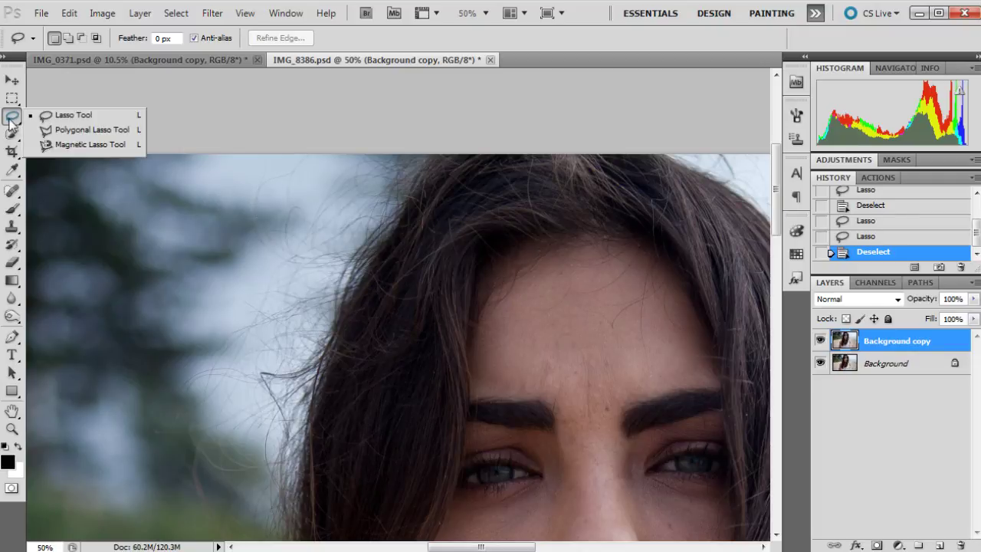
{"action": "left_click", "coordinate": [111, 119]}
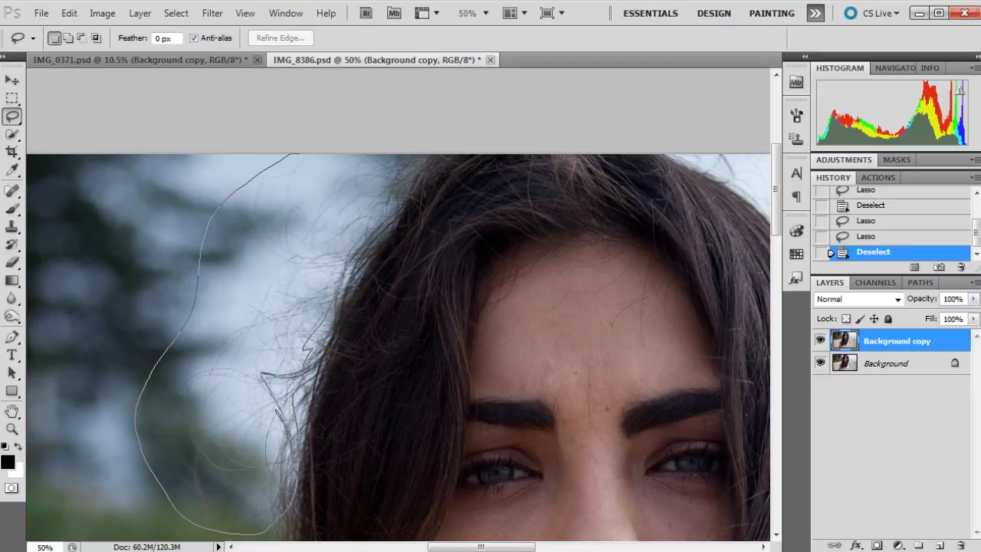
{"action": "left_click_drag", "start_coordinate": [396, 161], "coordinate": [368, 125]}
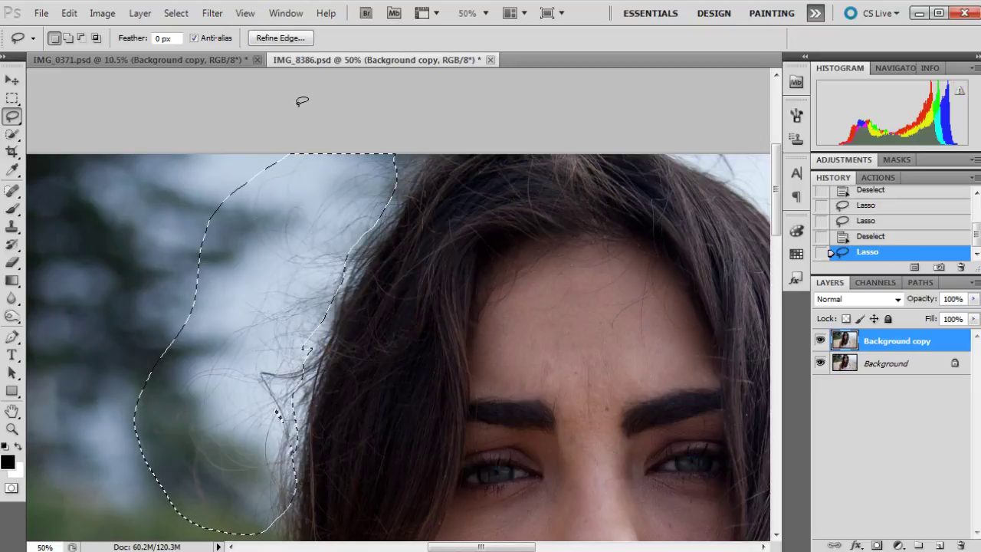
{"action": "left_click", "coordinate": [164, 81]}
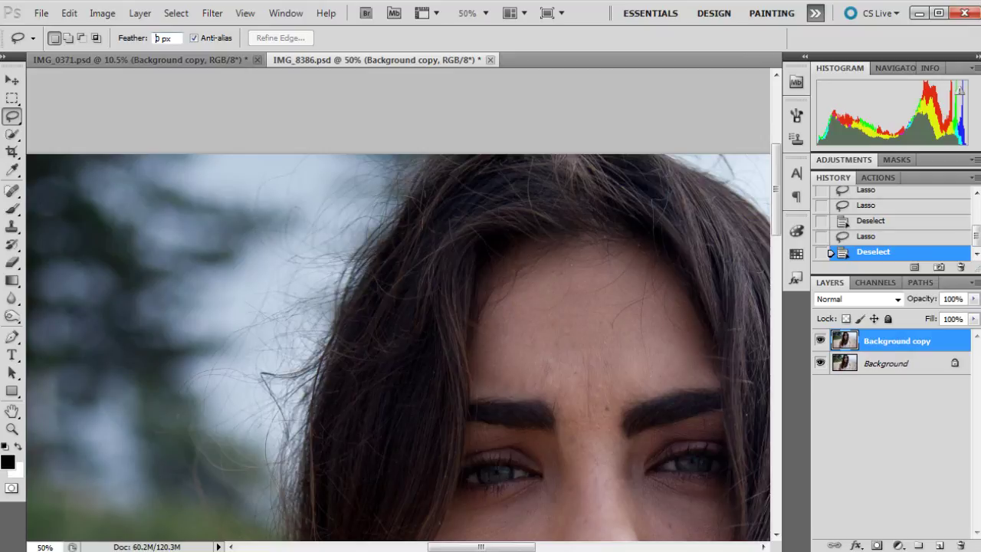
{"action": "type", "text": "50"}
{"action": "left_click_drag", "start_coordinate": [231, 167], "coordinate": [403, 153]}
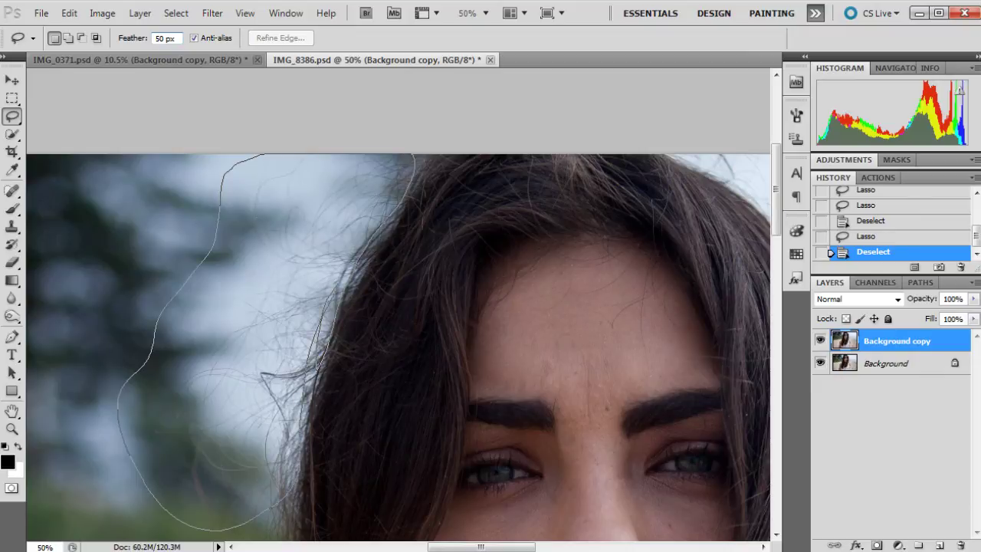
{"action": "left_click_drag", "start_coordinate": [383, 102], "coordinate": [381, 100]}
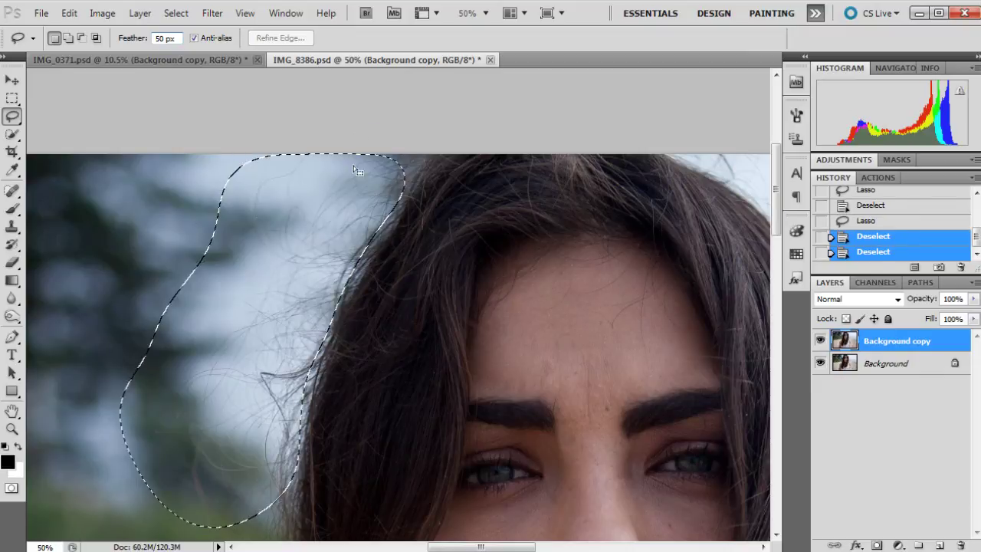
Apply a 3.9 px Gaussian Blur to the selection and deselect.
{"action": "left_click", "coordinate": [212, 13]}
{"action": "mouse_move", "coordinate": [250, 157]}
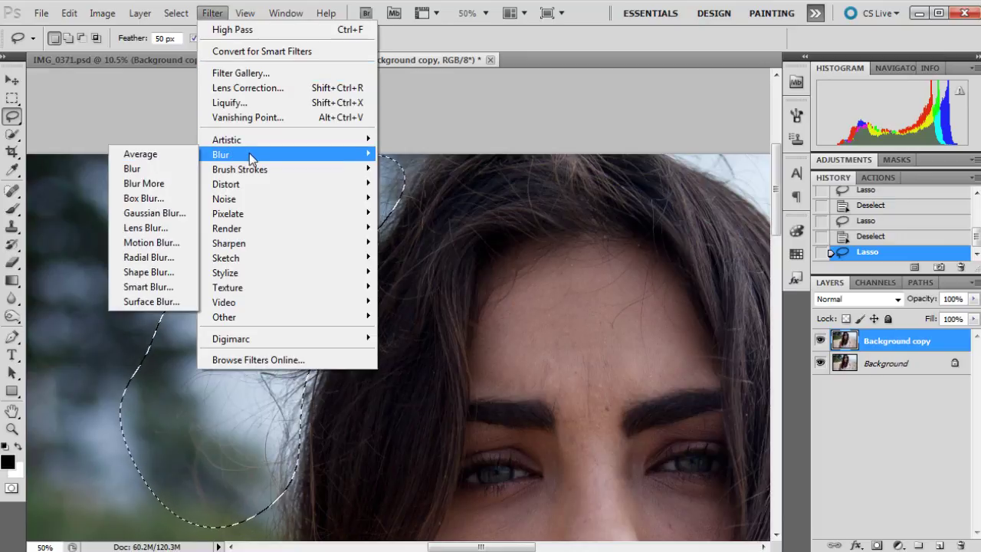
{"action": "left_click", "coordinate": [164, 213]}
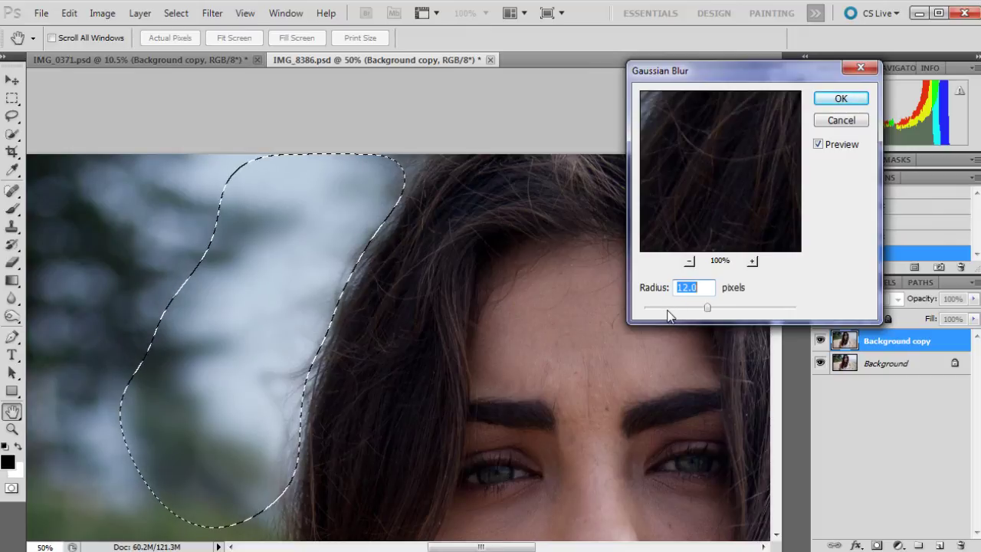
{"action": "left_click_drag", "start_coordinate": [667, 310], "coordinate": [676, 309]}
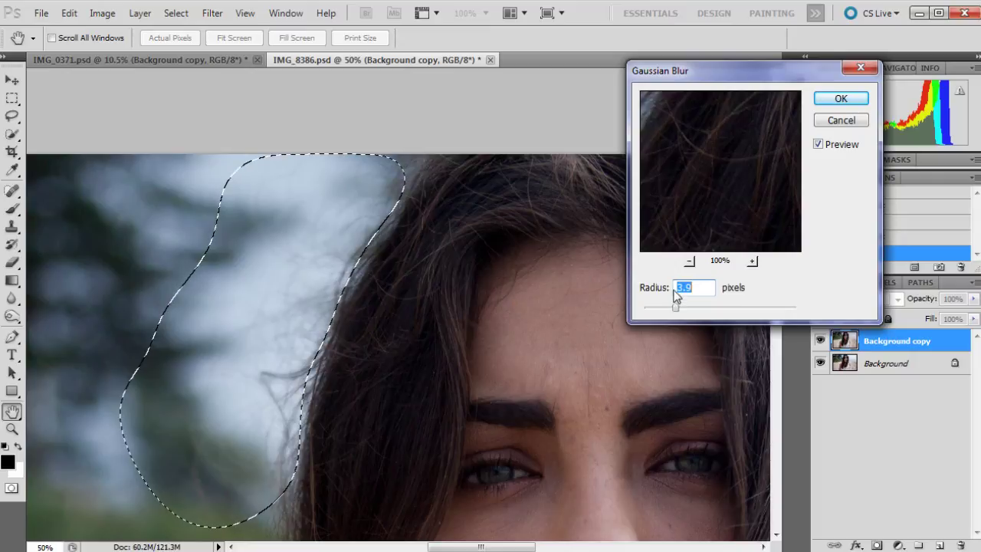
{"action": "left_click", "coordinate": [840, 98]}
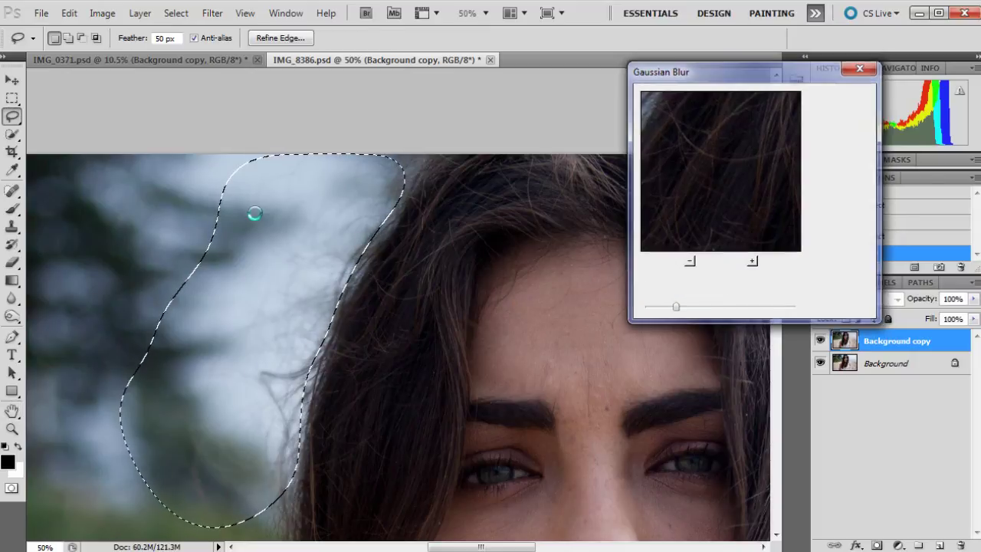
{"action": "key", "text": "ctrl+d"}
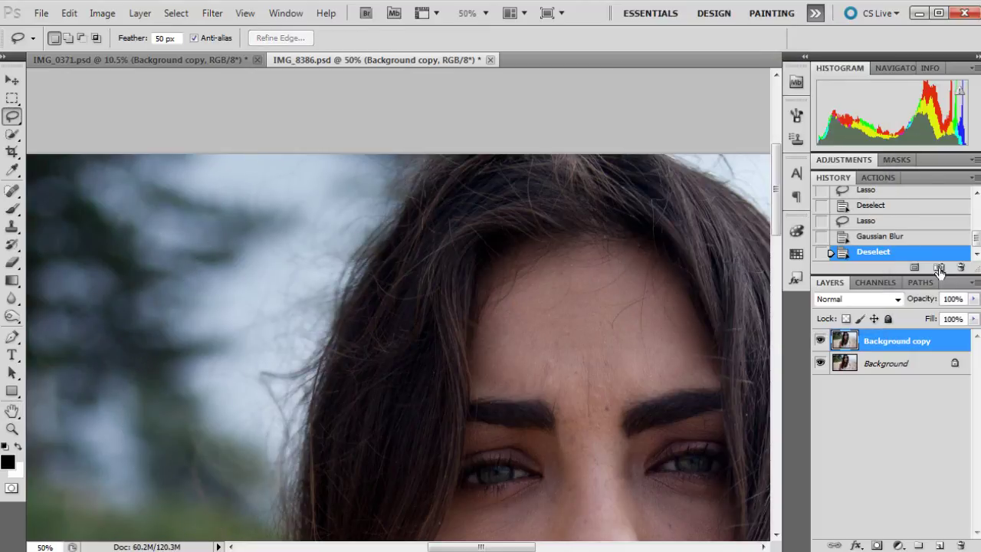
Capture the current retouch as Snapshot 2 and zoom out to fit the whole image.
{"action": "left_click", "coordinate": [938, 268]}
{"action": "left_click", "coordinate": [13, 429]}
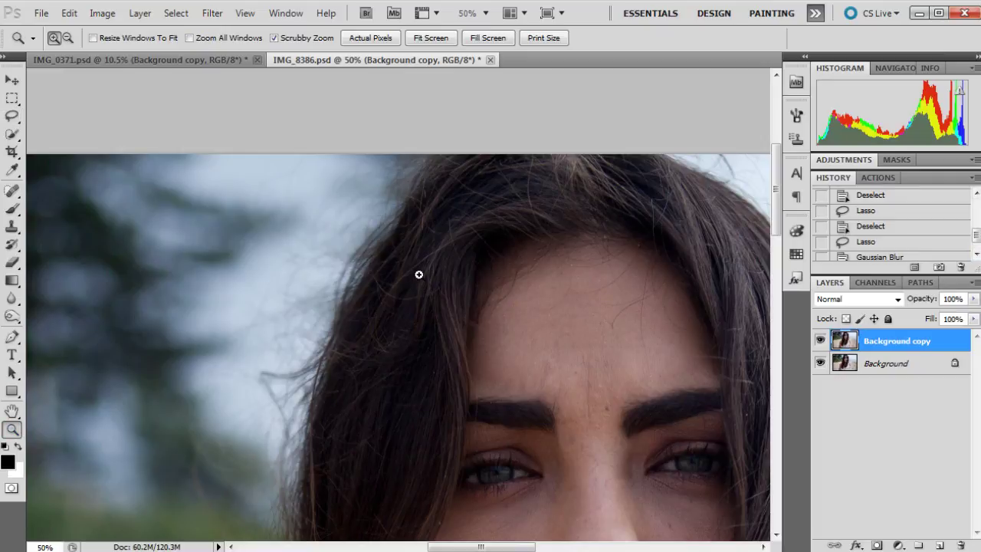
{"action": "right_click", "coordinate": [419, 275]}
{"action": "left_click", "coordinate": [436, 282]}
{"action": "right_click", "coordinate": [412, 139]}
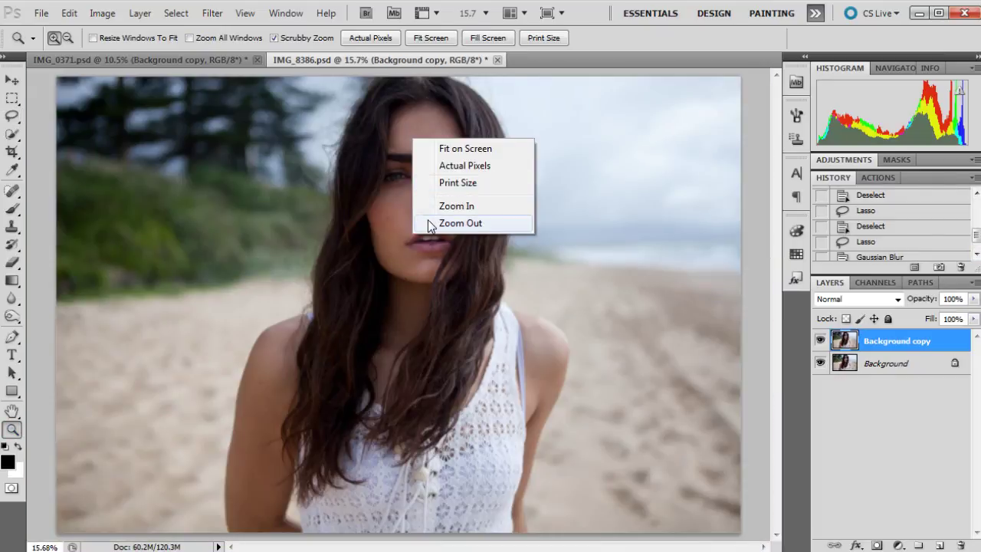
{"action": "left_click", "coordinate": [427, 223]}
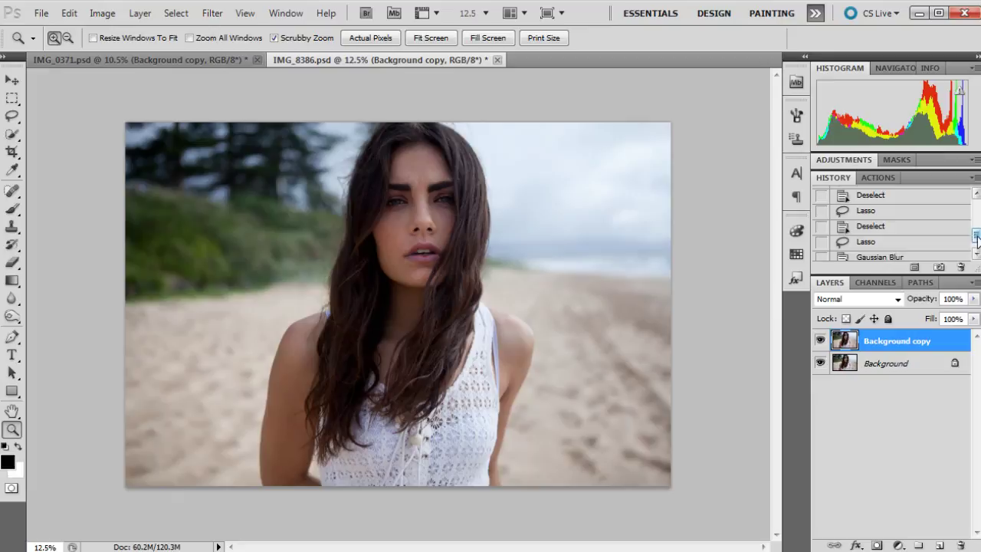
{"action": "scroll", "coordinate": [974, 235], "scroll_direction": "up", "scroll_amount": 5}
Compare the original IMG_8386.psd snapshot at 50% on her face, then return to Snapshot 2.
{"action": "left_click", "coordinate": [901, 197]}
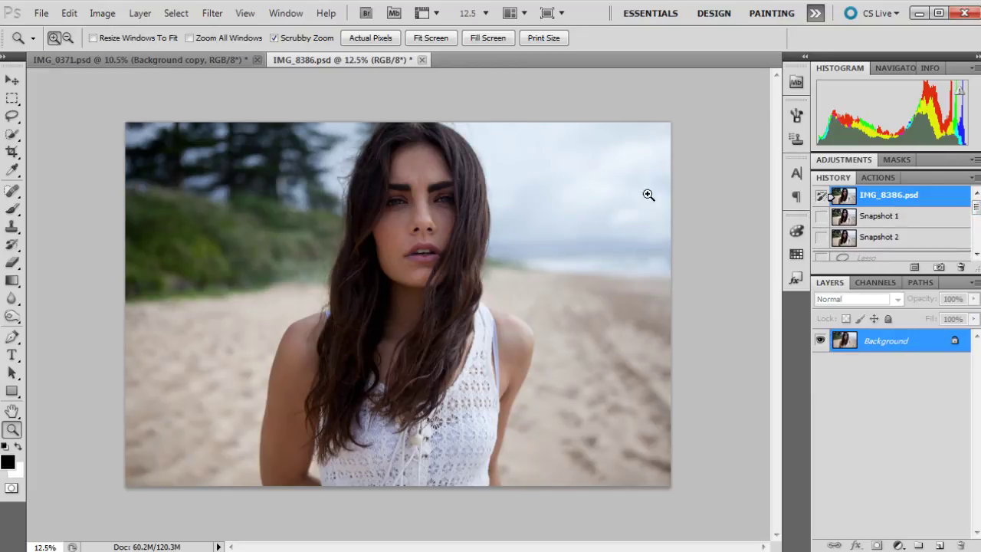
{"action": "left_click_drag", "start_coordinate": [360, 136], "coordinate": [675, 191]}
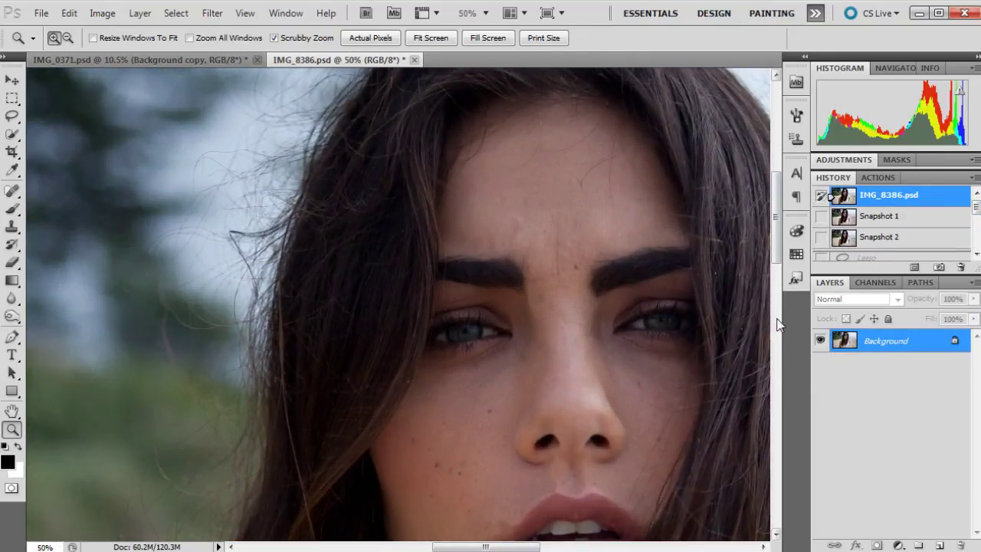
{"action": "left_click_drag", "start_coordinate": [775, 250], "coordinate": [776, 241]}
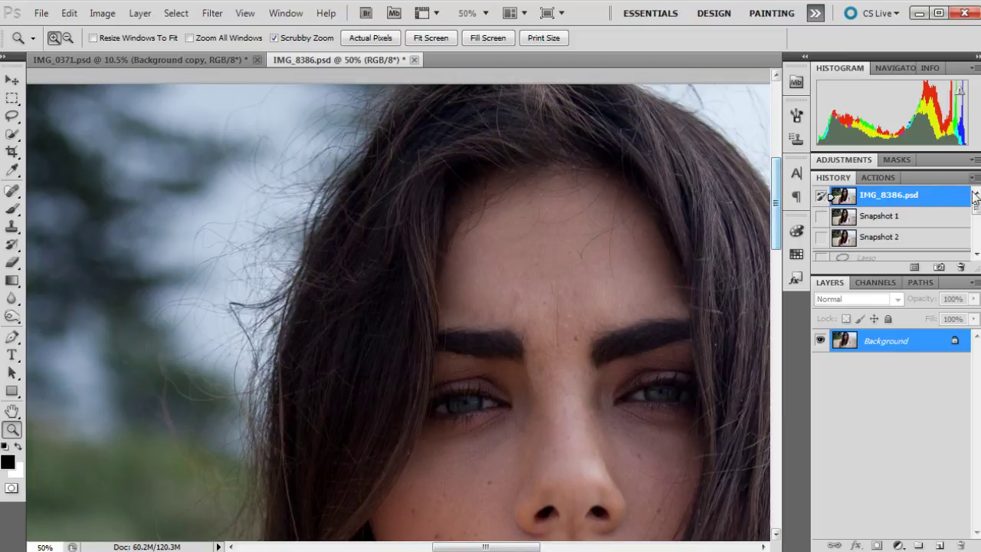
{"action": "left_click", "coordinate": [873, 239]}
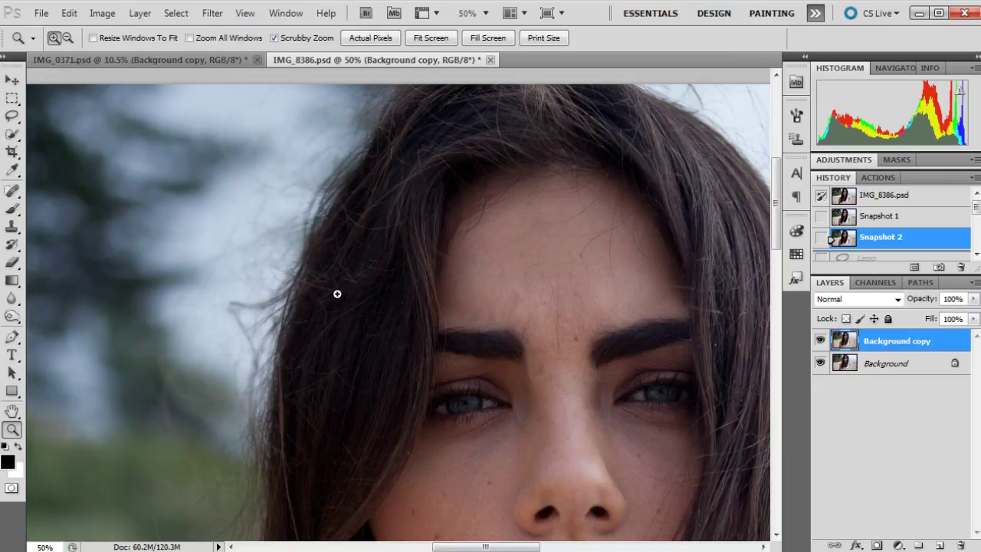
Zoom out from 33.3% in steps until the whole portrait is visible.
{"action": "right_click", "coordinate": [348, 238]}
{"action": "key", "text": "Escape"}
{"action": "right_click", "coordinate": [388, 246]}
{"action": "left_click", "coordinate": [387, 324]}
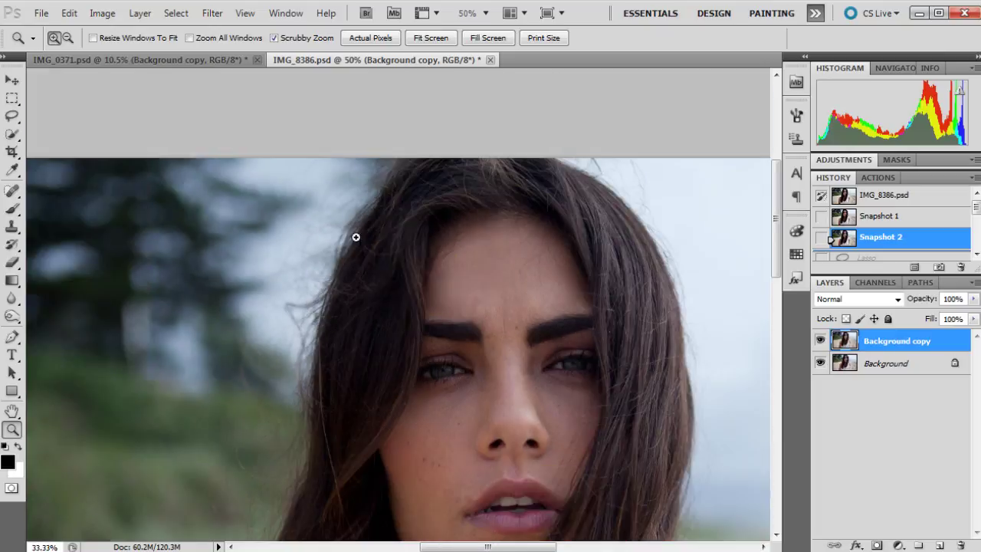
{"action": "right_click", "coordinate": [372, 212]}
{"action": "left_click", "coordinate": [379, 294]}
{"action": "right_click", "coordinate": [381, 264]}
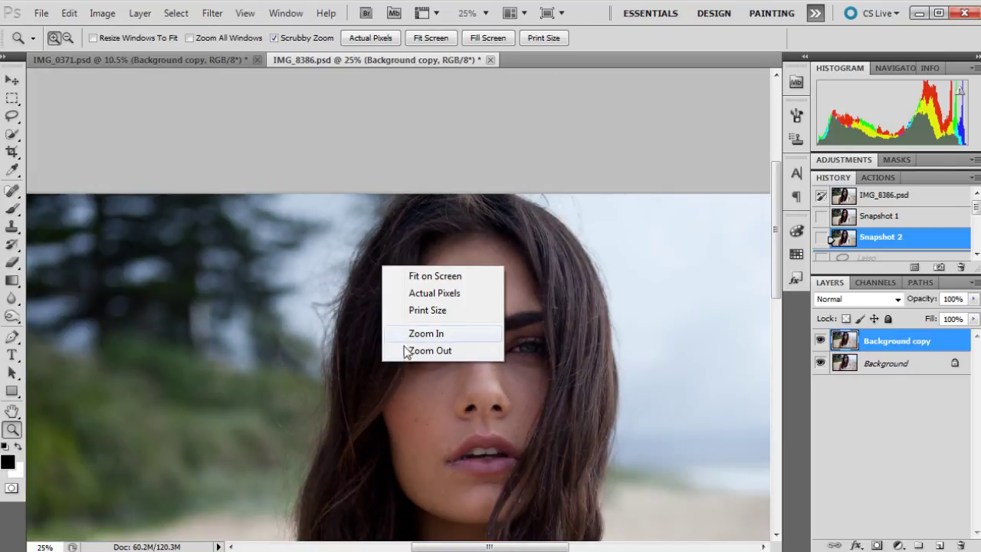
{"action": "left_click", "coordinate": [395, 363]}
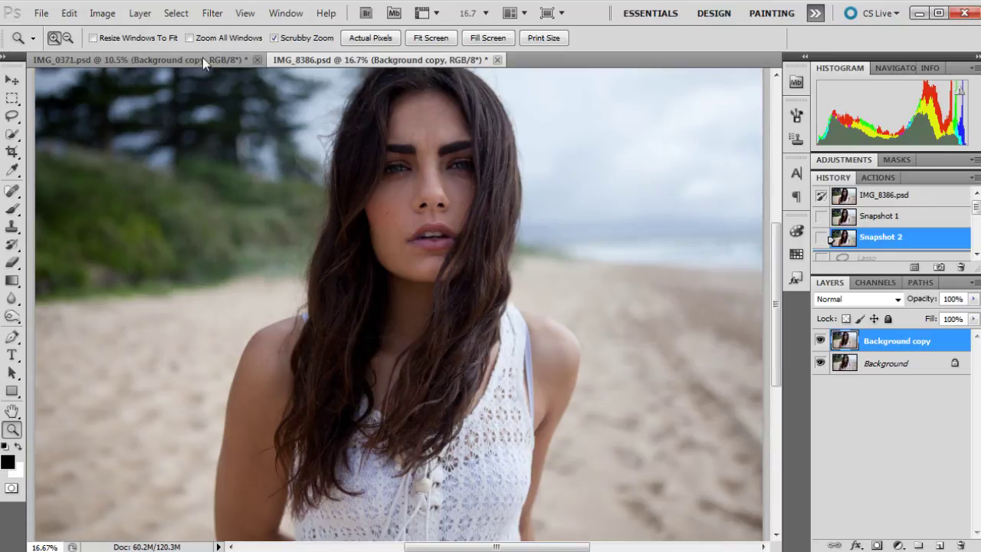
Glance at the blonde IMG_0371 portrait, then return to the brunette portrait and zoom in.
{"action": "left_click", "coordinate": [199, 57]}
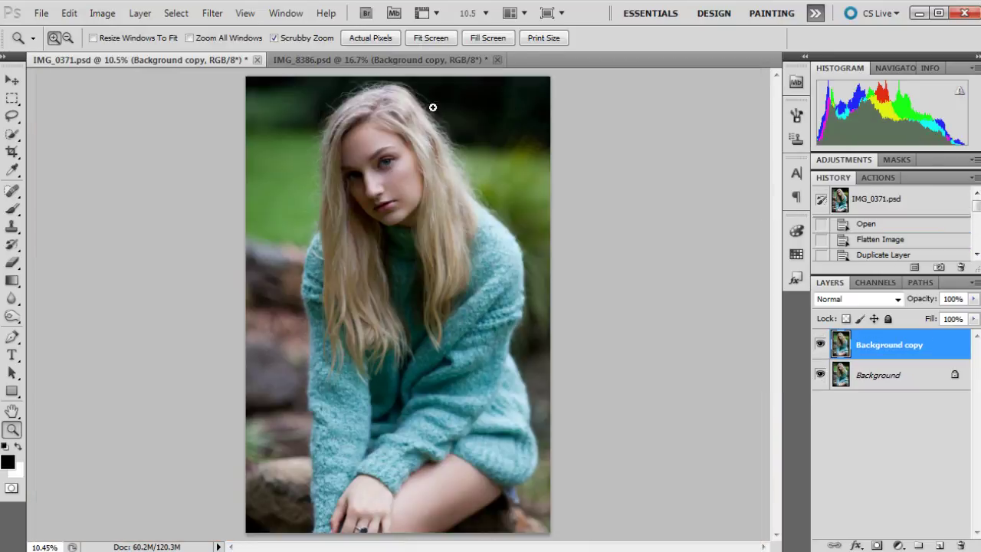
{"action": "left_click", "coordinate": [314, 58]}
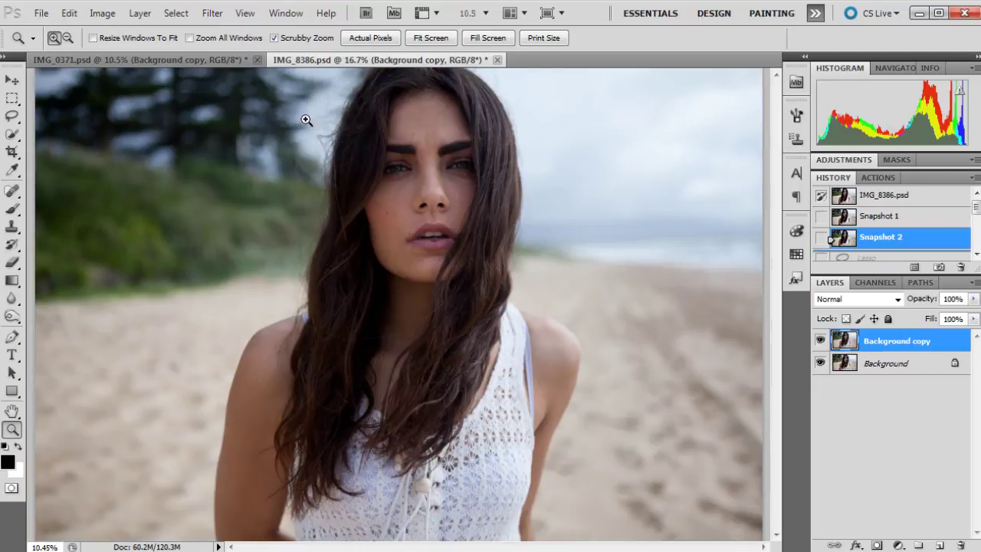
{"action": "left_click", "coordinate": [357, 102]}
{"action": "left_click", "coordinate": [411, 232]}
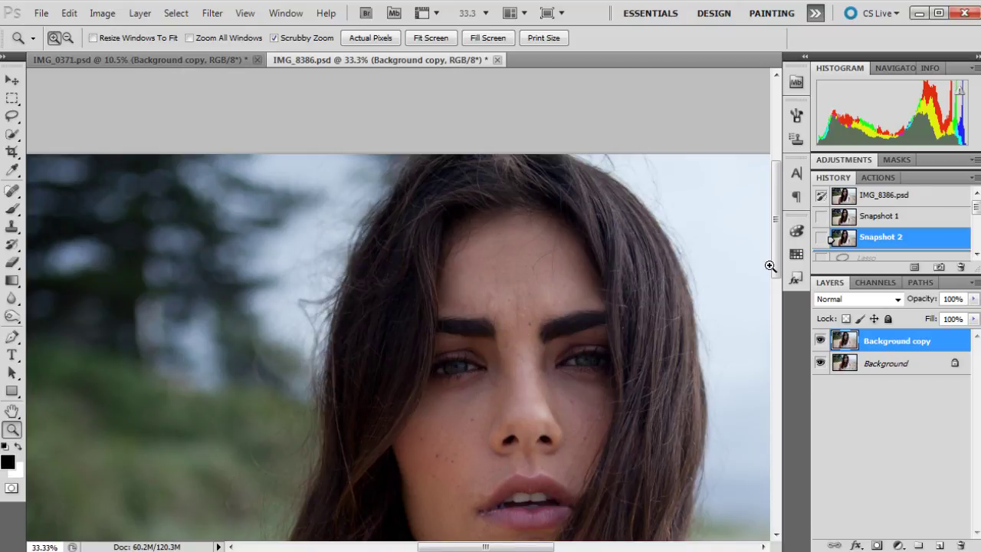
{"action": "left_click_drag", "start_coordinate": [775, 264], "coordinate": [574, 268]}
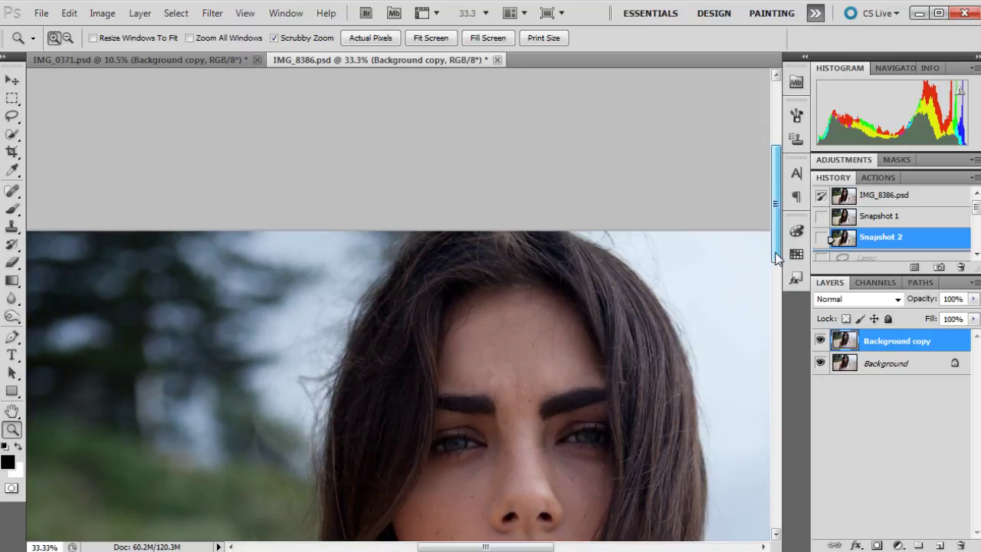
{"action": "left_click", "coordinate": [335, 332]}
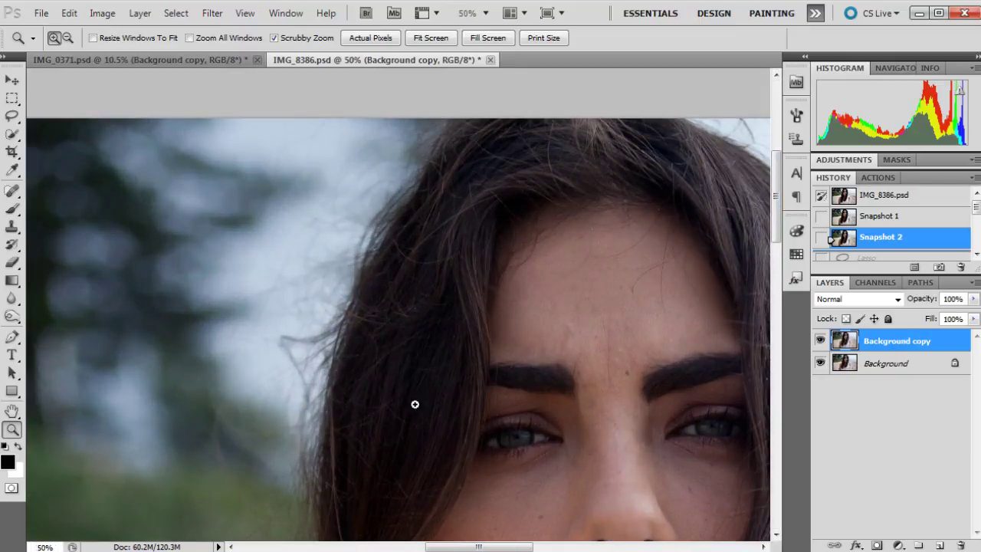
{"action": "right_click", "coordinate": [519, 241]}
{"action": "left_click", "coordinate": [531, 257]}
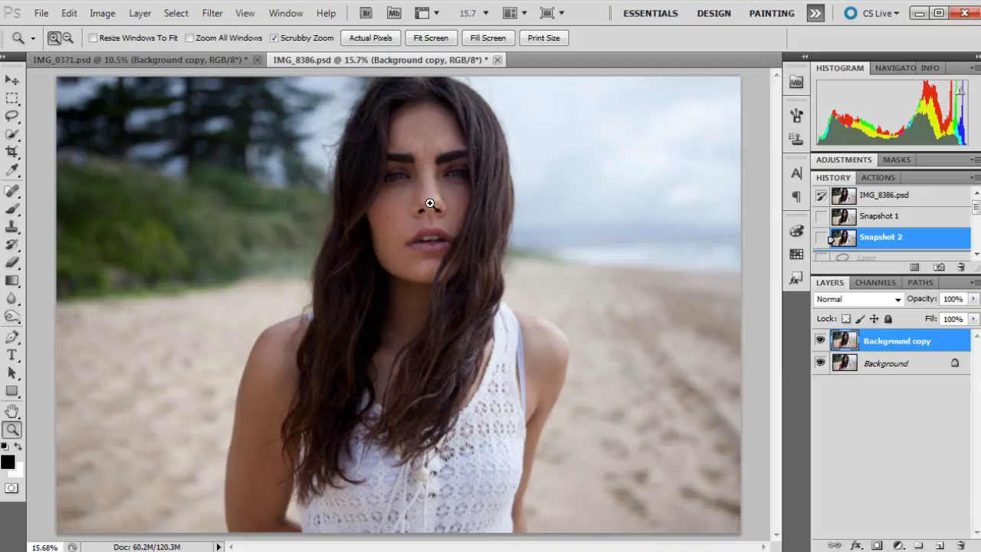
{"action": "left_click_drag", "start_coordinate": [430, 203], "coordinate": [458, 151]}
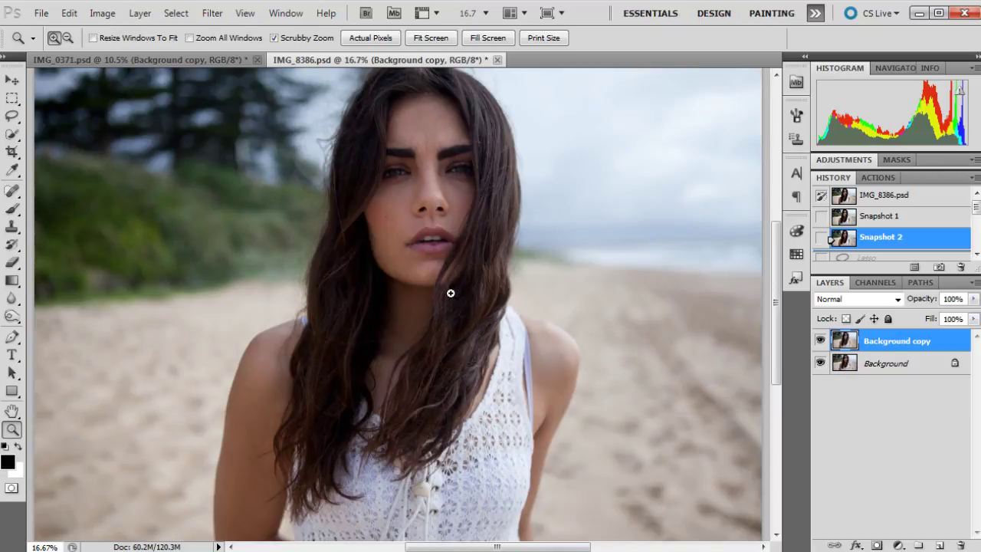